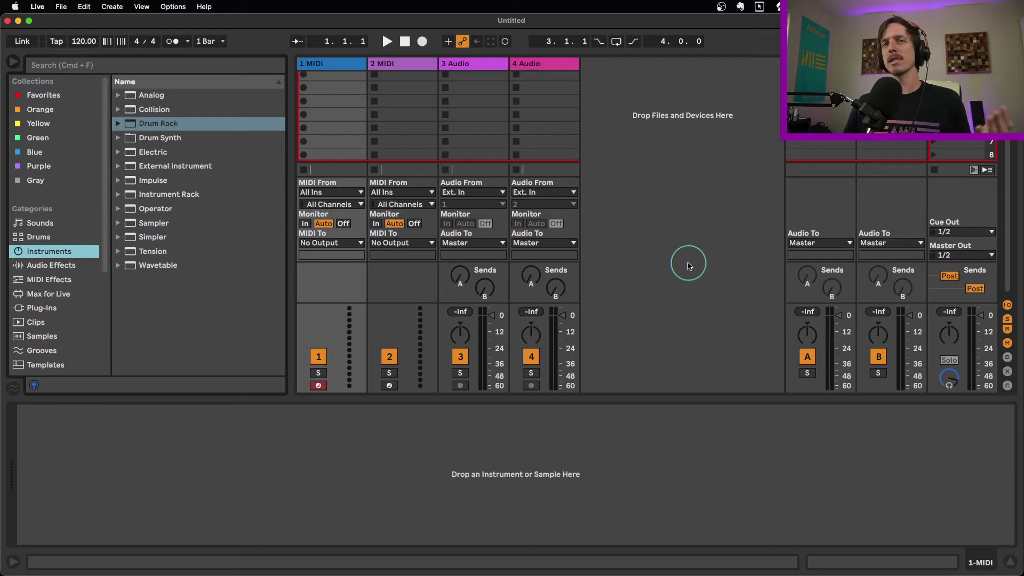
# Open the Drum Synth folder within the browser's Instruments category.
pyautogui.click(124, 139)
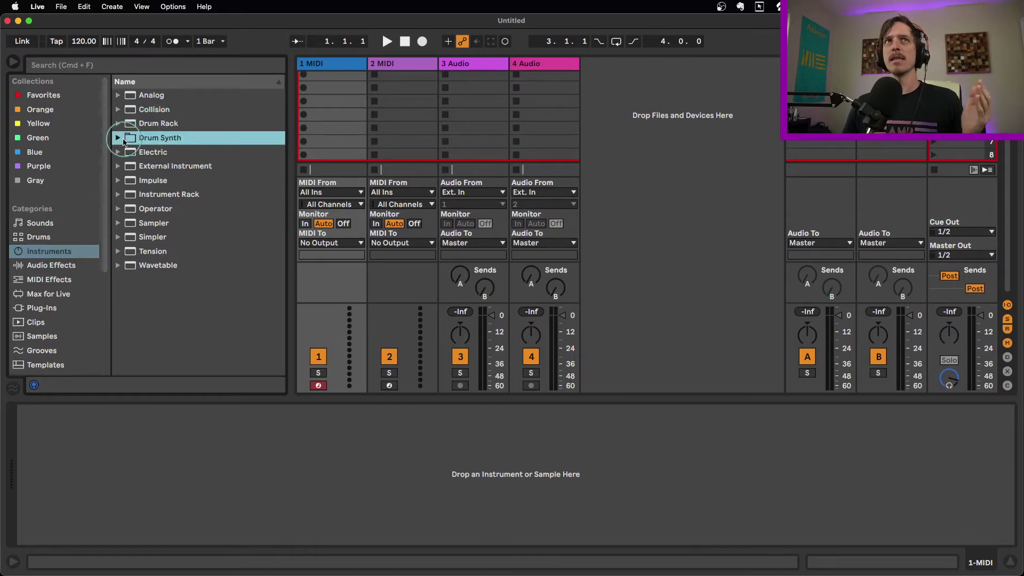
# Expand Drum Synth and preview the DS Kick and DS HH presets.
pyautogui.click(124, 142)
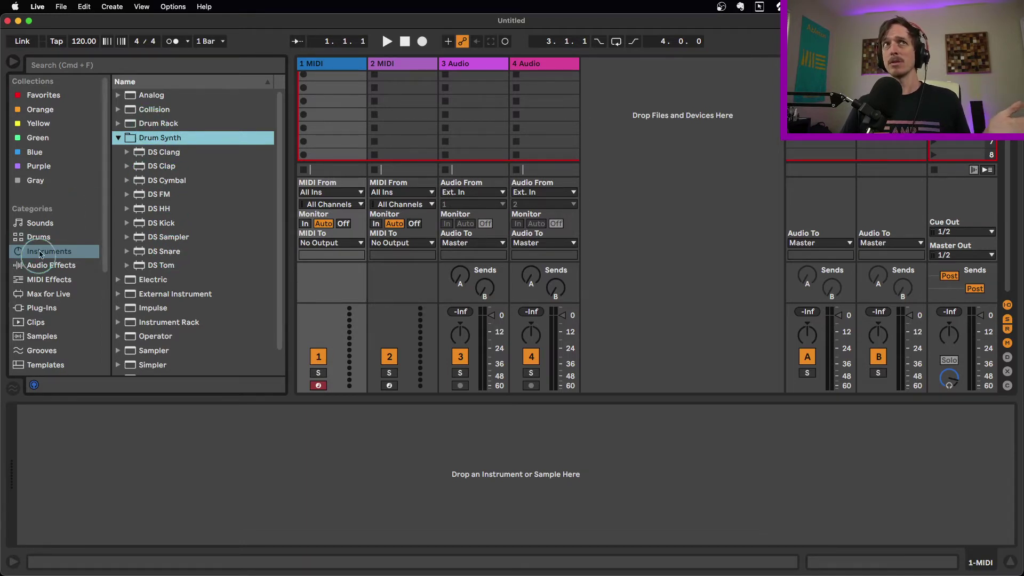
pyautogui.click(47, 252)
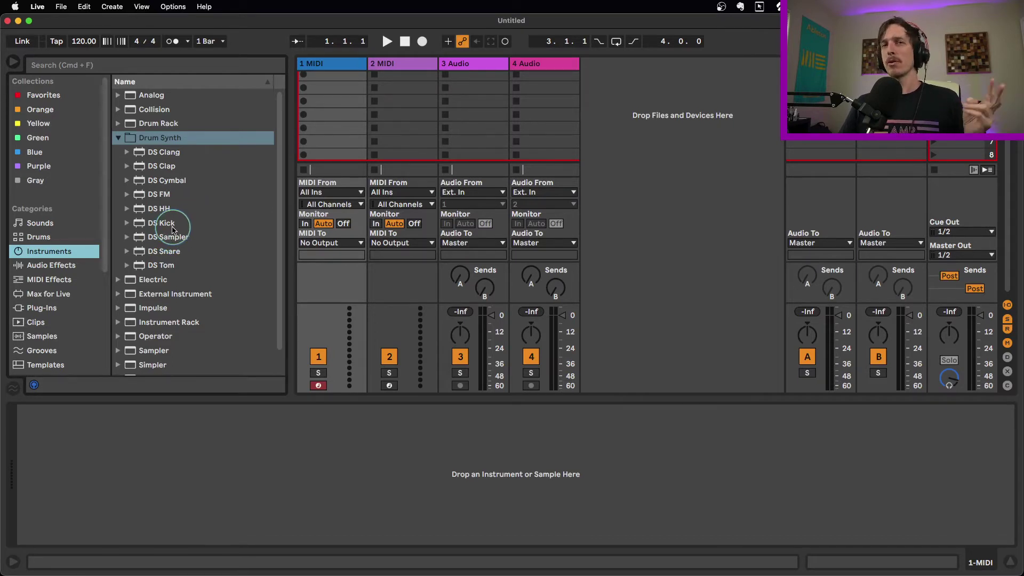
pyautogui.click(184, 224)
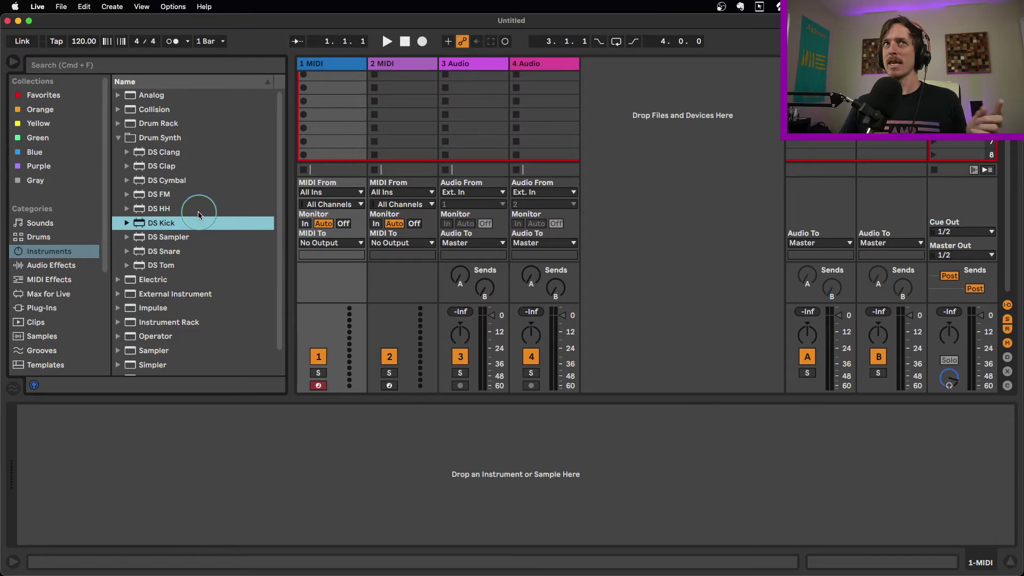
pyautogui.click(198, 213)
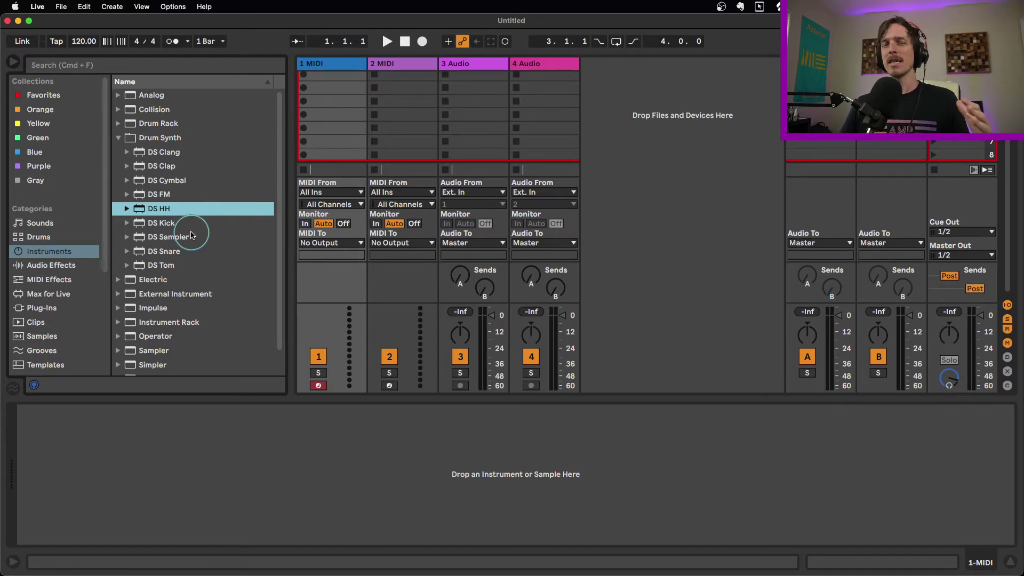
pyautogui.click(178, 224)
pyautogui.click(180, 210)
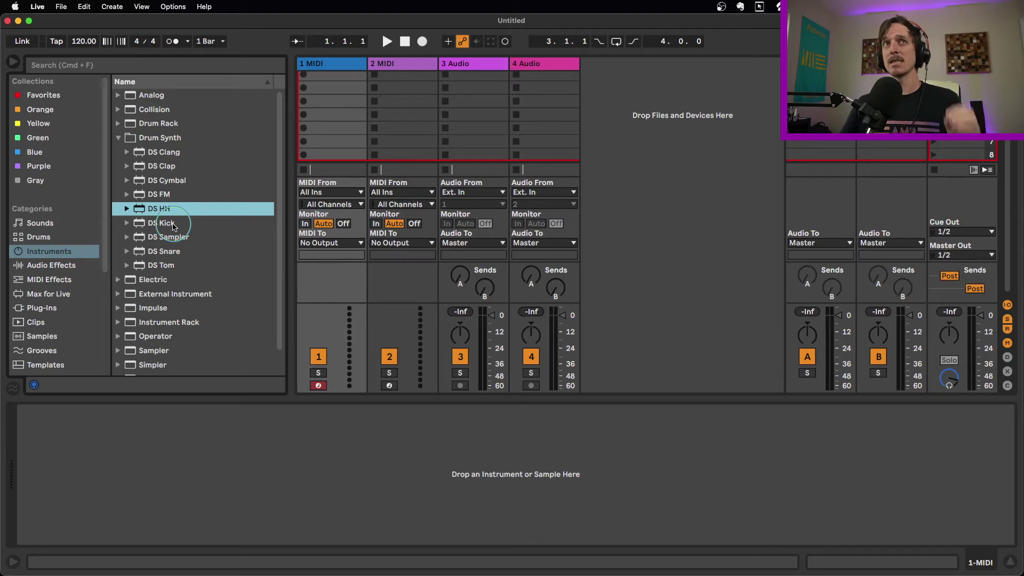
# Load DS Kick onto track 1 and audition it at 43.3 Hz pitch.
pyautogui.doubleClick(172, 226)
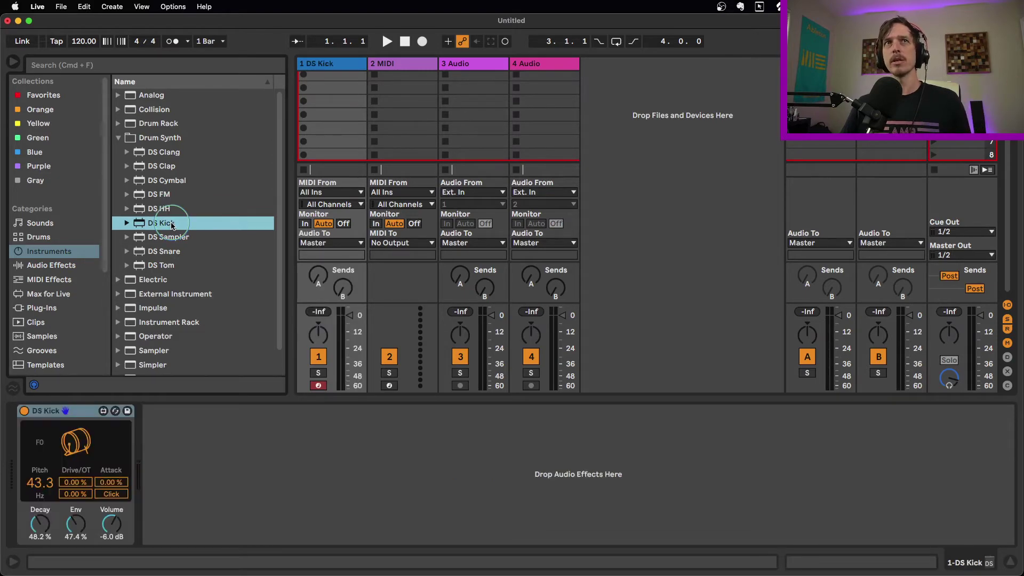
pyautogui.click(79, 416)
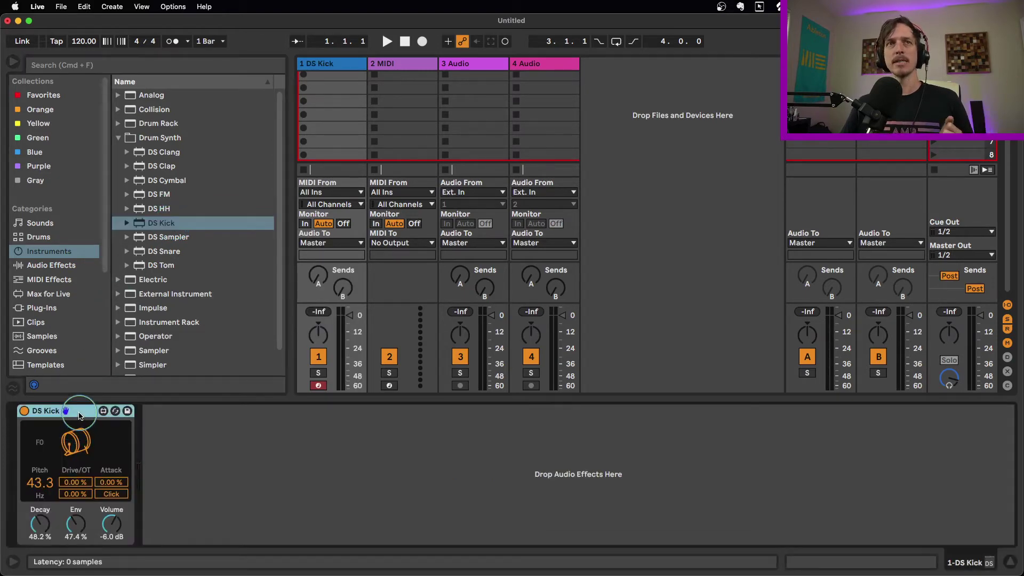
pyautogui.click(75, 441)
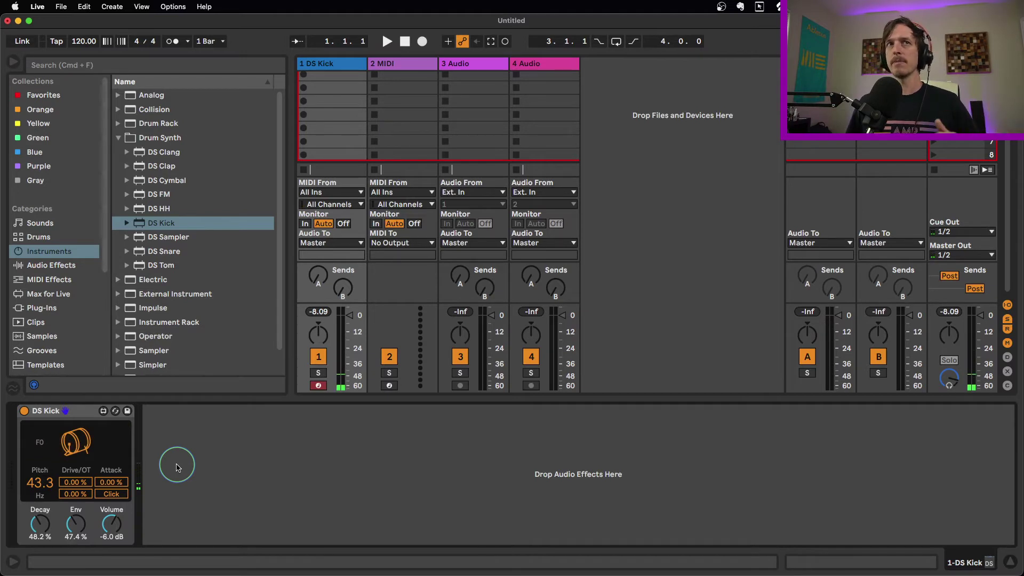
# Raise the DS Kick volume to -2.8 dB and set its Decay to 70.5%.
pyautogui.moveTo(42, 483)
pyautogui.mouseDown()
pyautogui.moveTo(40, 464)
pyautogui.moveTo(40, 485)
pyautogui.mouseUp()
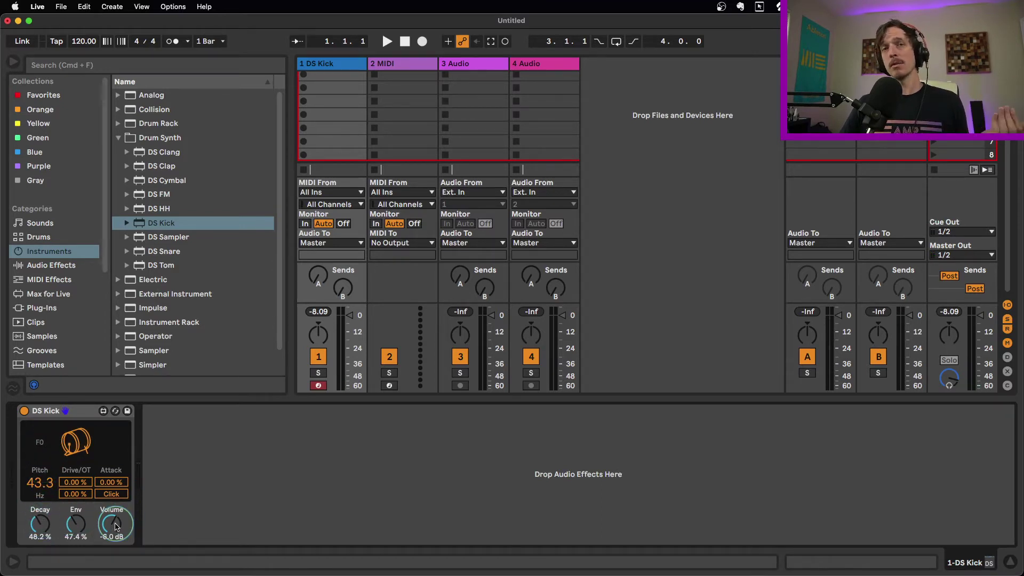
pyautogui.moveTo(115, 529); pyautogui.dragTo(115, 521)
pyautogui.click(43, 532)
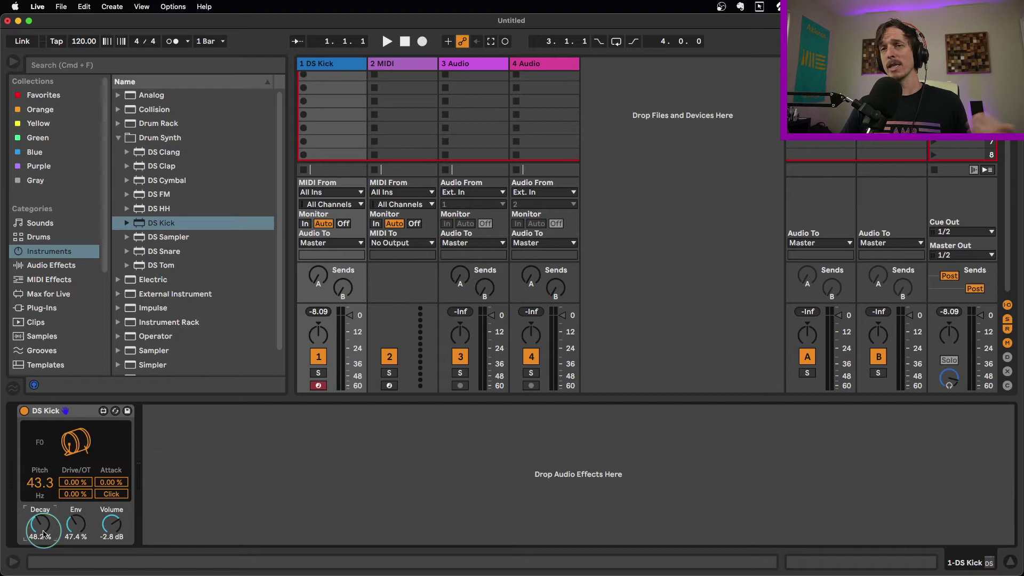
pyautogui.moveTo(44, 533); pyautogui.dragTo(46, 545)
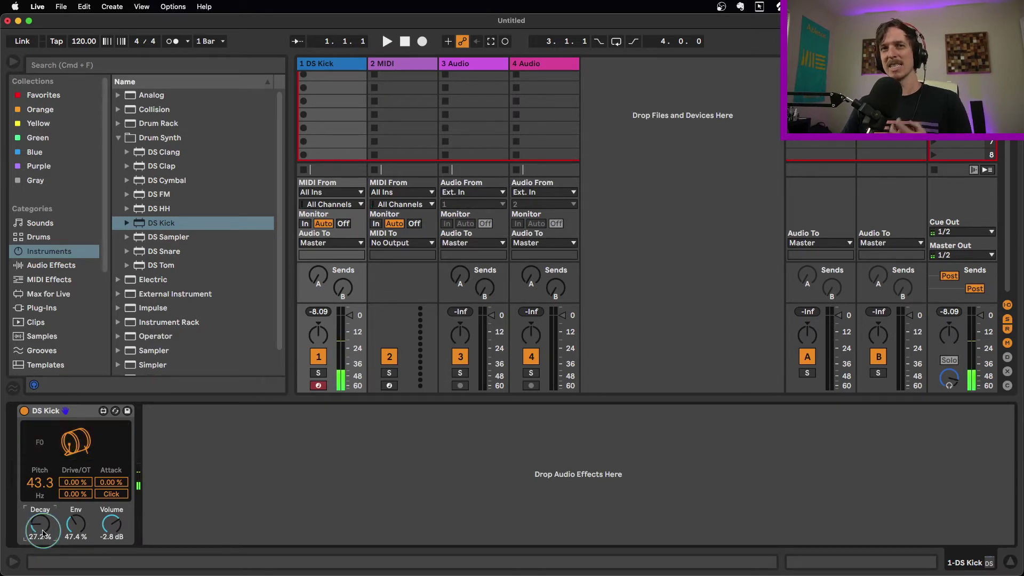
pyautogui.moveTo(43, 532); pyautogui.dragTo(39, 464)
pyautogui.moveTo(43, 529)
pyautogui.mouseDown()
pyautogui.moveTo(45, 549)
pyautogui.moveTo(43, 525)
pyautogui.moveTo(58, 527)
pyautogui.mouseUp()
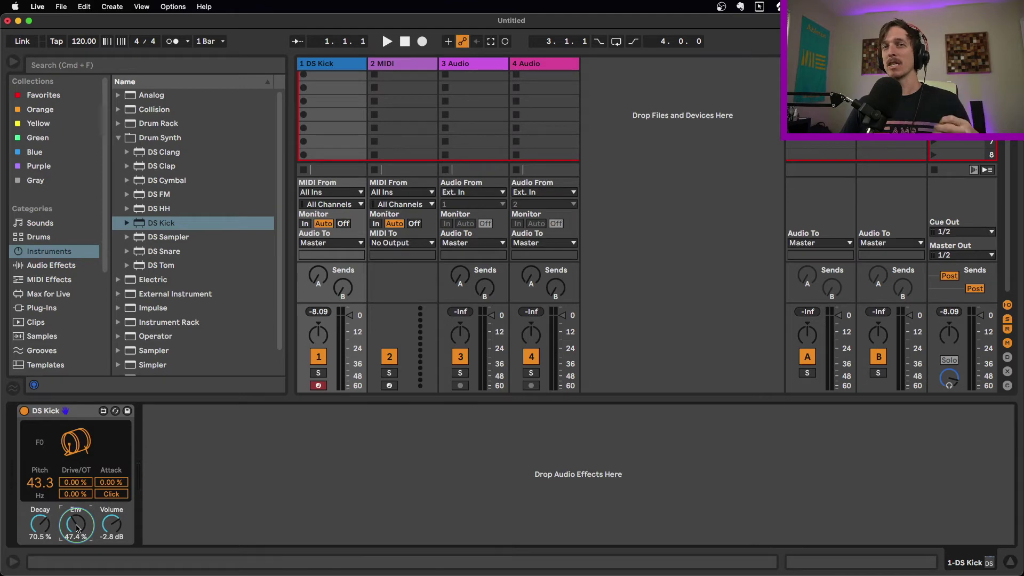
# Audition different DS Kick Env amounts, leaving it at 38.9%.
pyautogui.moveTo(77, 527)
pyautogui.mouseDown()
pyautogui.moveTo(74, 543)
pyautogui.moveTo(79, 527)
pyautogui.mouseUp()
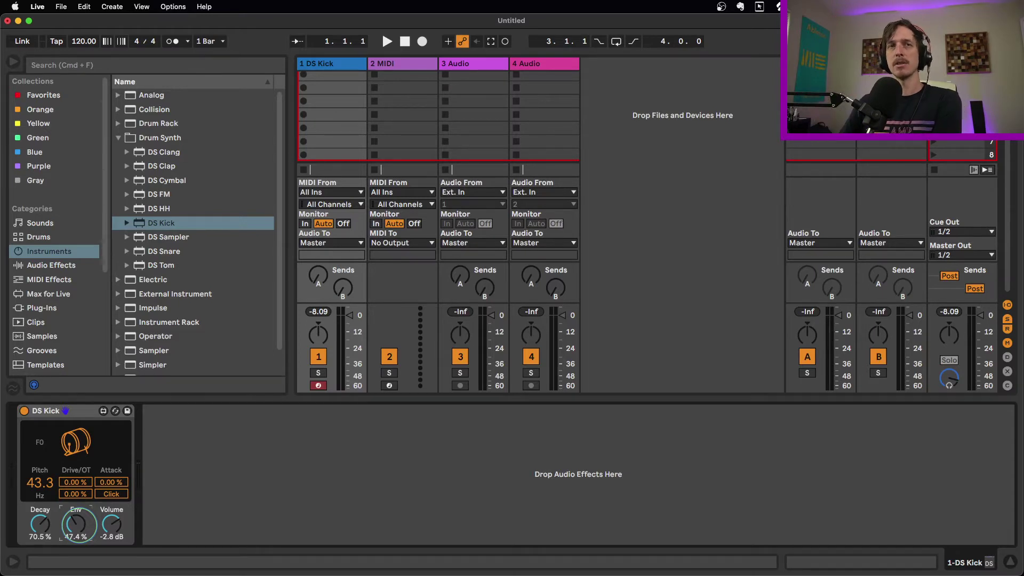
pyautogui.moveTo(79, 524)
pyautogui.mouseDown()
pyautogui.moveTo(78, 486)
pyautogui.moveTo(74, 526)
pyautogui.mouseUp()
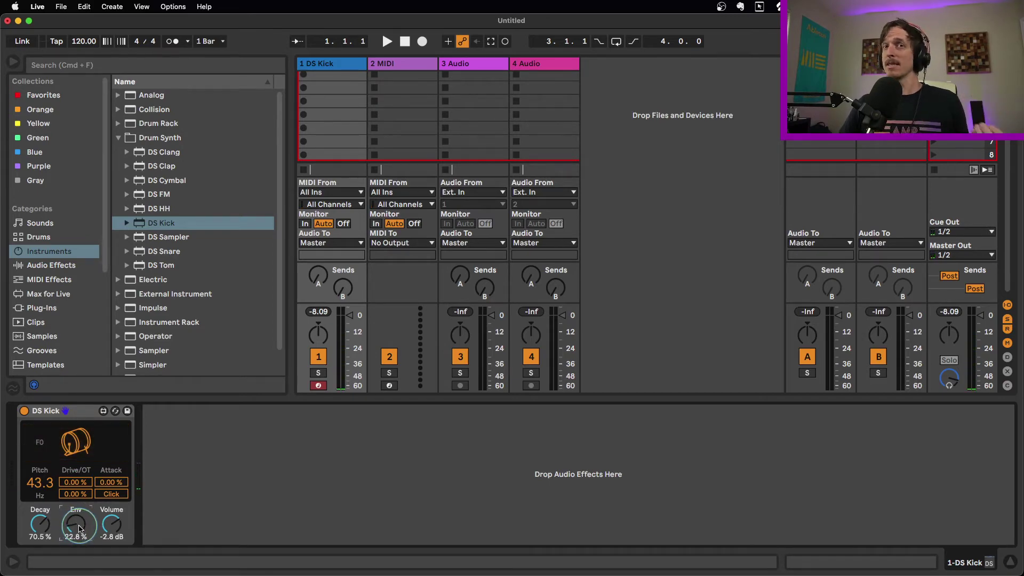
pyautogui.moveTo(79, 528)
pyautogui.mouseDown()
pyautogui.moveTo(75, 497)
pyautogui.moveTo(81, 530)
pyautogui.mouseUp()
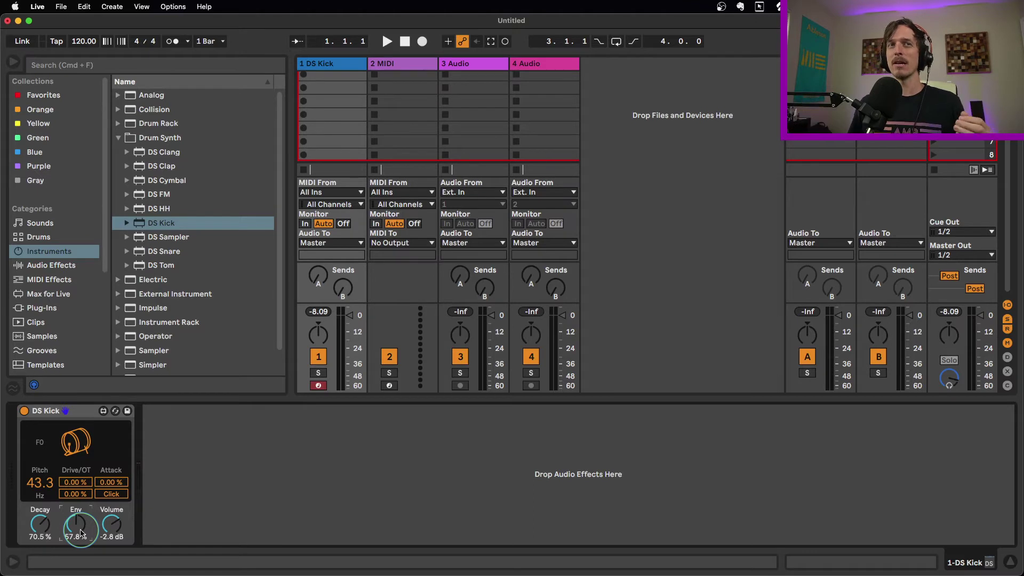
pyautogui.moveTo(81, 533); pyautogui.dragTo(81, 525)
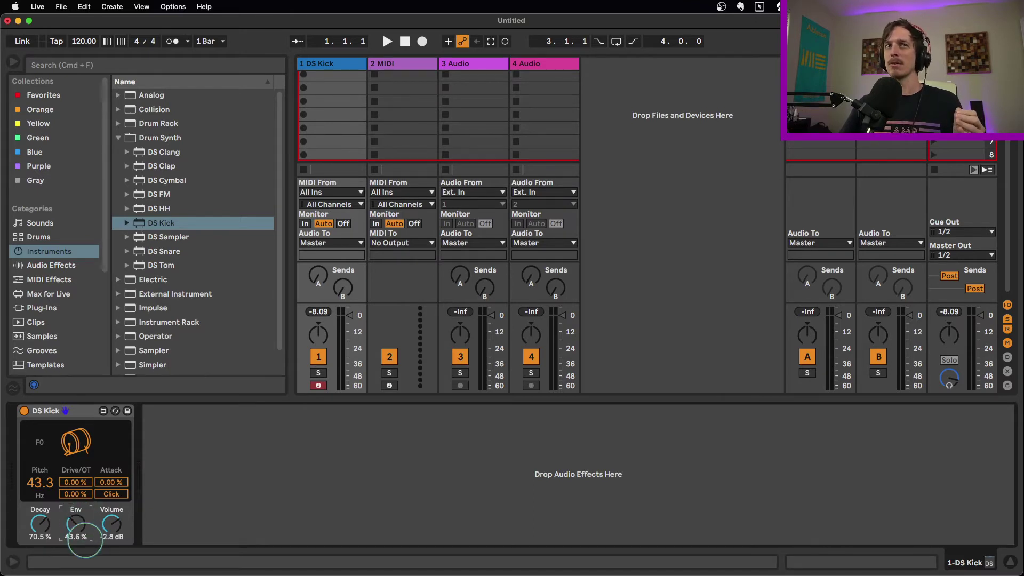
pyautogui.click(47, 527)
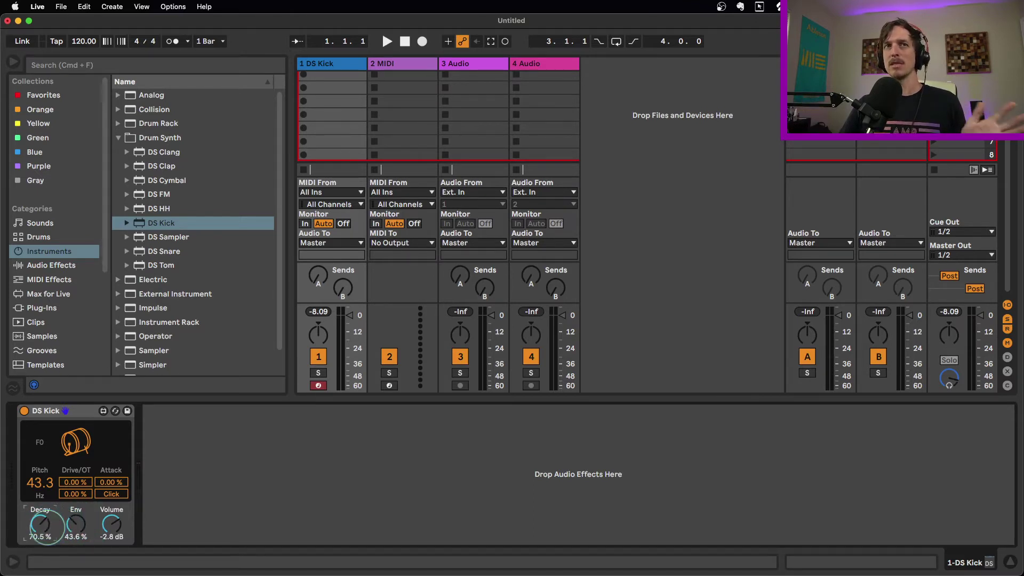
pyautogui.moveTo(76, 527); pyautogui.dragTo(78, 530)
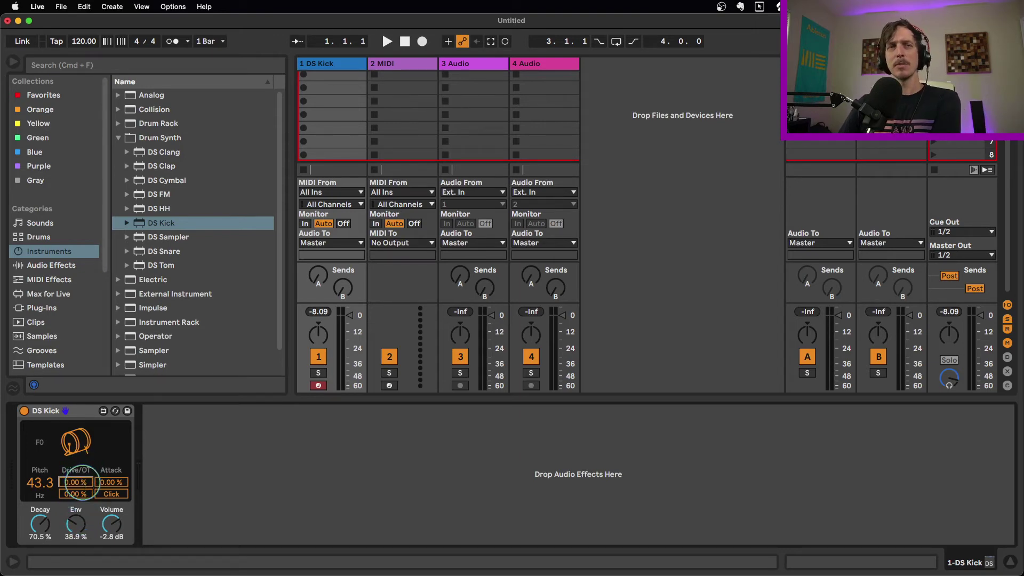
# Raise the DS Kick Env to 73.9% and test Drive around 17–19% before resetting it to 0%.
pyautogui.moveTo(81, 482); pyautogui.dragTo(79, 481)
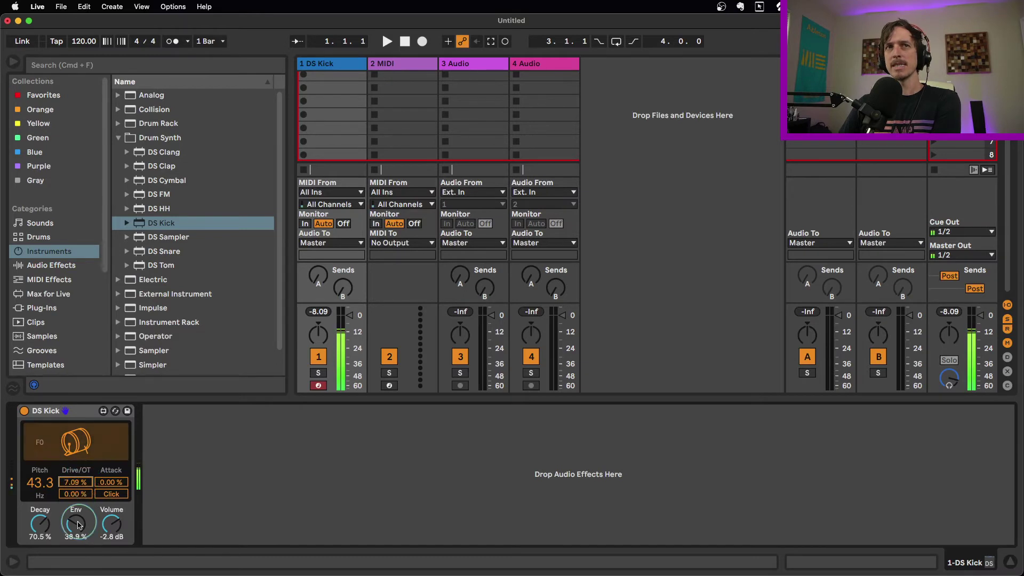
pyautogui.moveTo(77, 530); pyautogui.dragTo(77, 512)
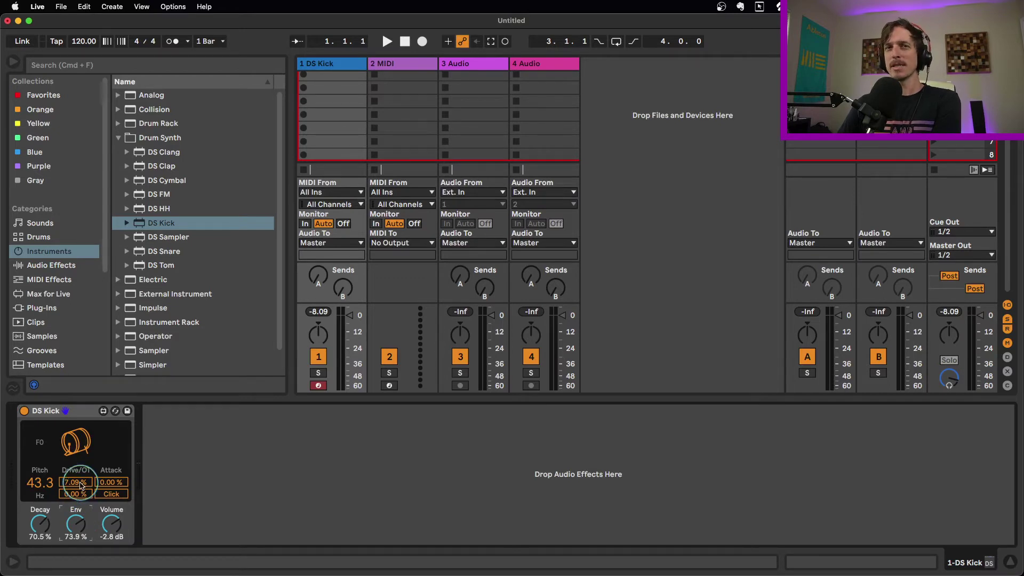
pyautogui.moveTo(79, 481); pyautogui.dragTo(82, 486)
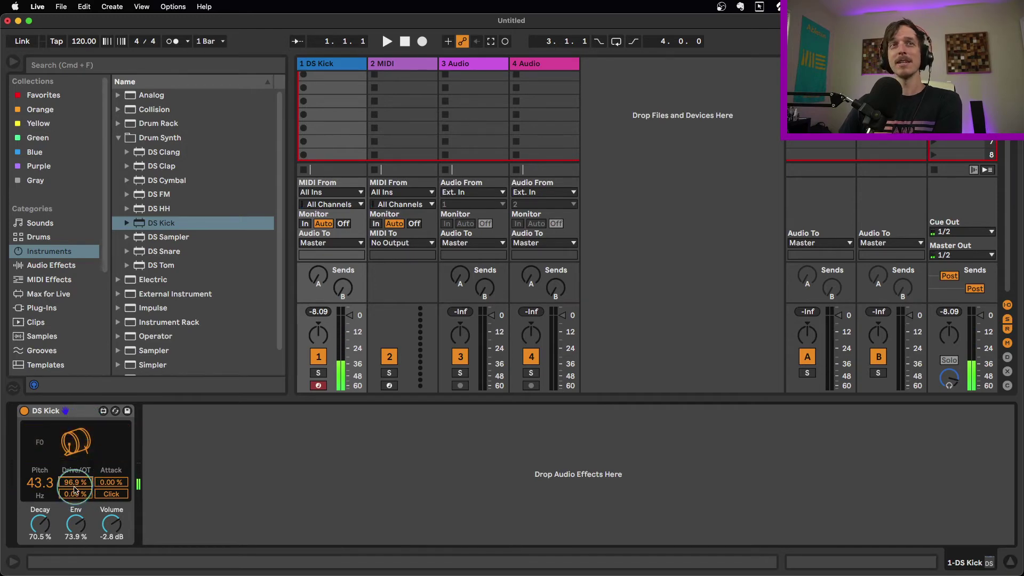
pyautogui.moveTo(75, 482); pyautogui.dragTo(80, 483)
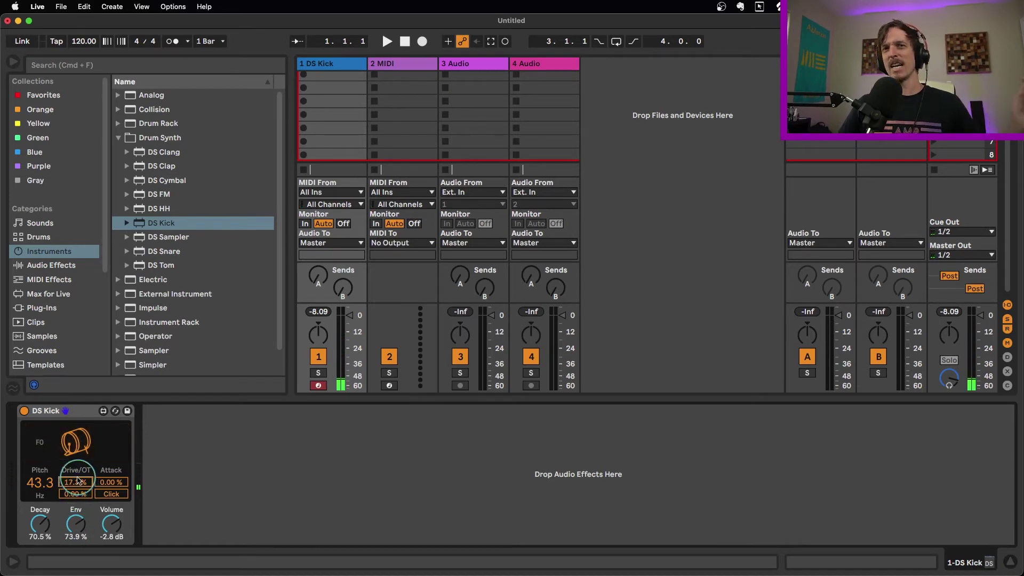
pyautogui.moveTo(80, 482); pyautogui.dragTo(80, 481)
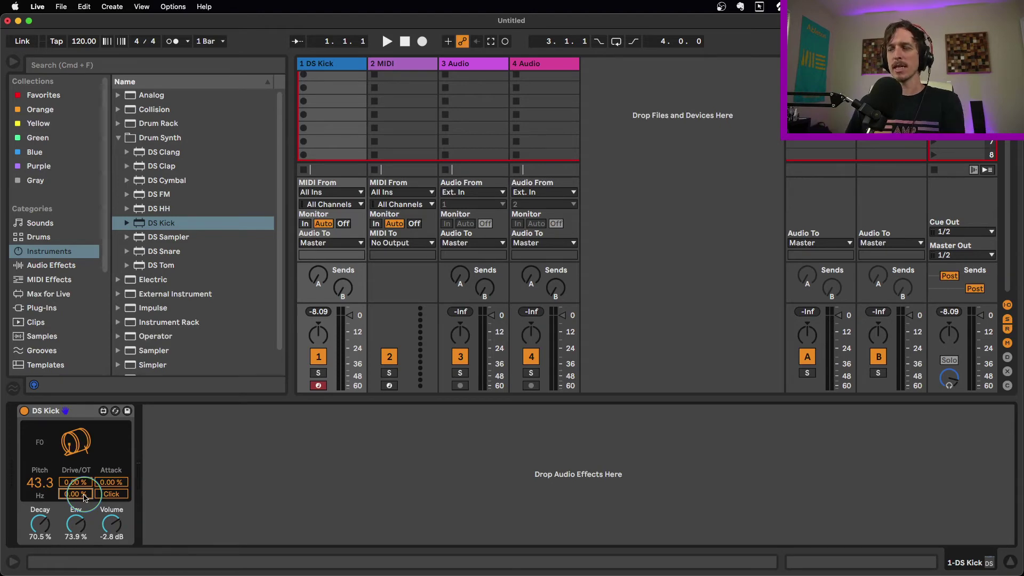
pyautogui.press('a')
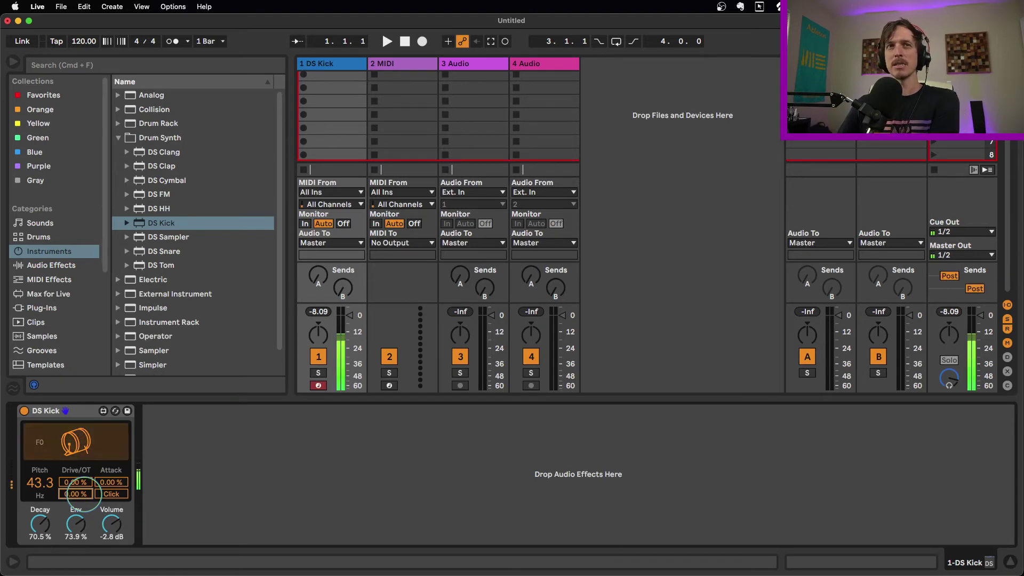
pyautogui.moveTo(80, 485); pyautogui.dragTo(69, 541)
pyautogui.press('a')
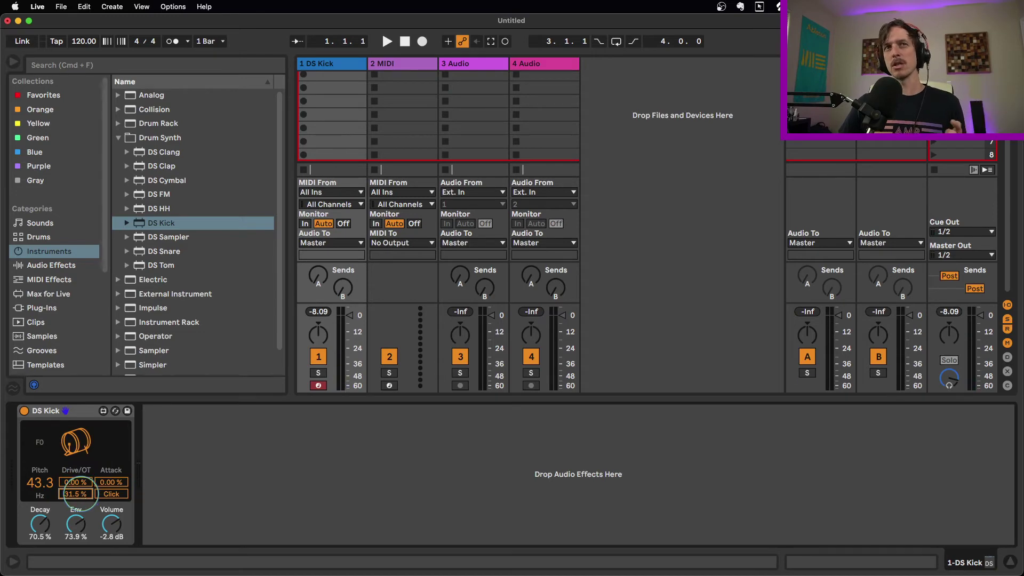
pyautogui.press('Delete')
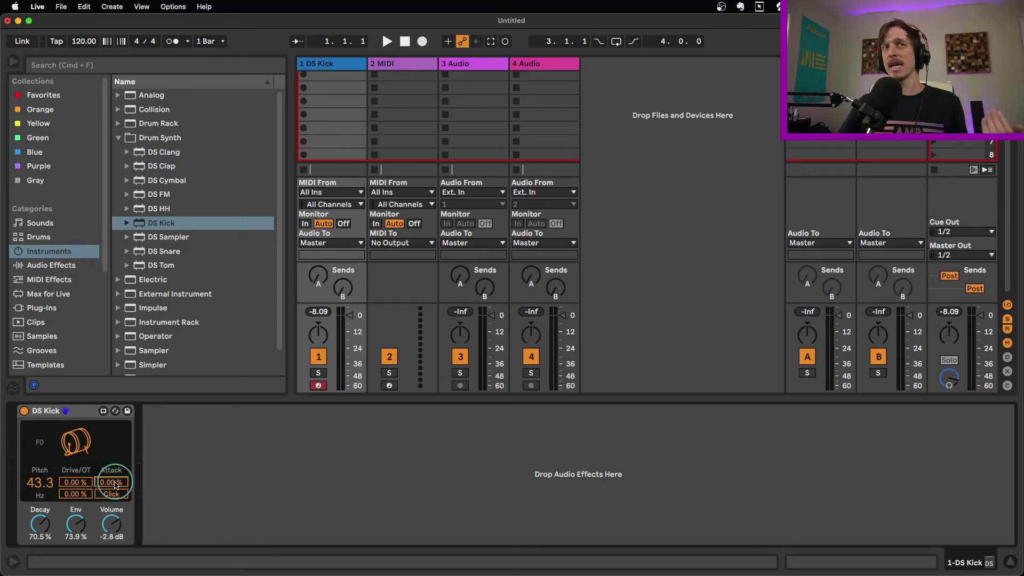
# Sweep the DS Kick Attack from 21.3% to 91.3%, then pull it down to 0.00%.
pyautogui.moveTo(116, 483); pyautogui.dragTo(115, 472)
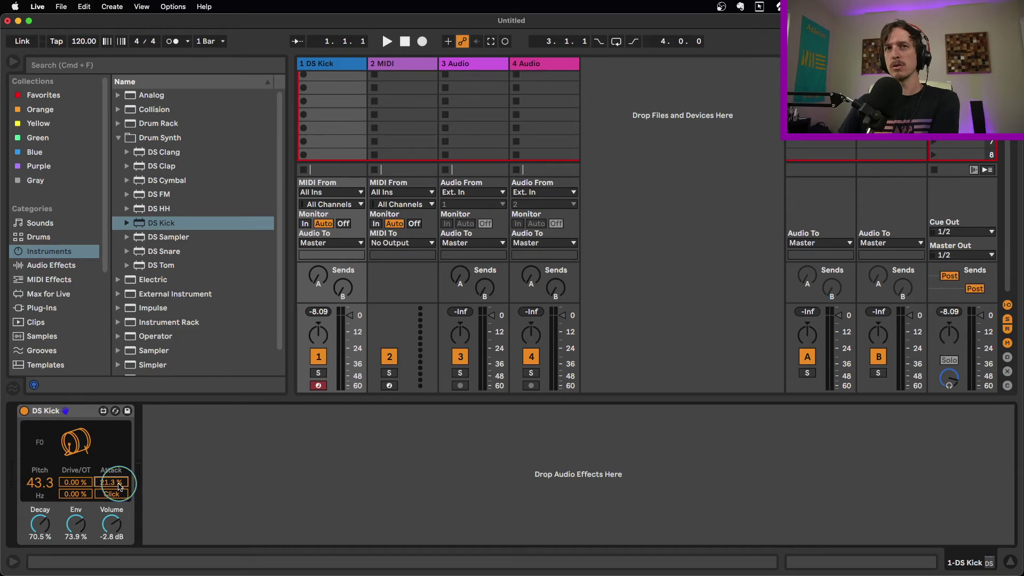
pyautogui.moveTo(119, 483); pyautogui.dragTo(119, 431)
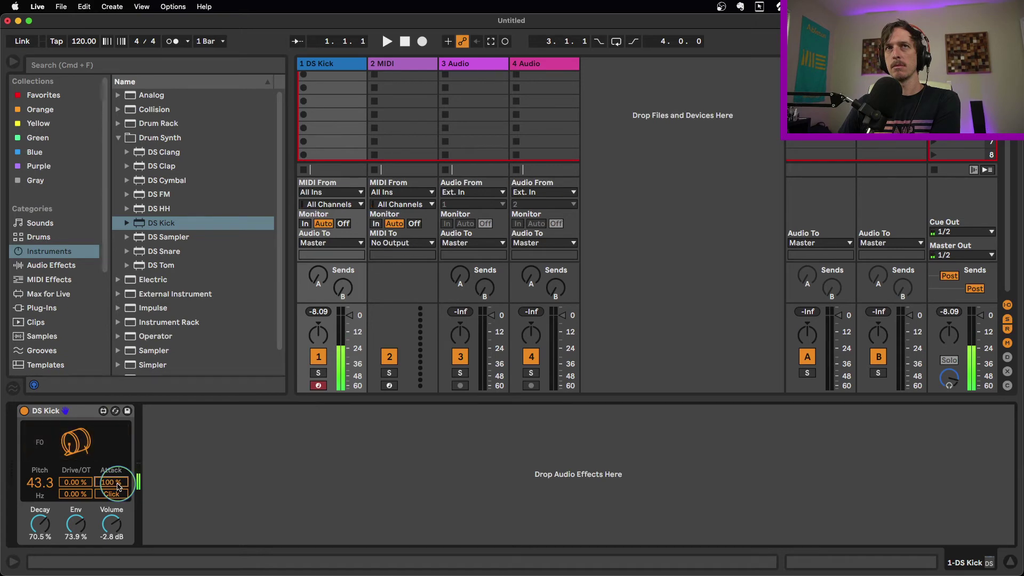
pyautogui.moveTo(119, 487); pyautogui.dragTo(109, 557)
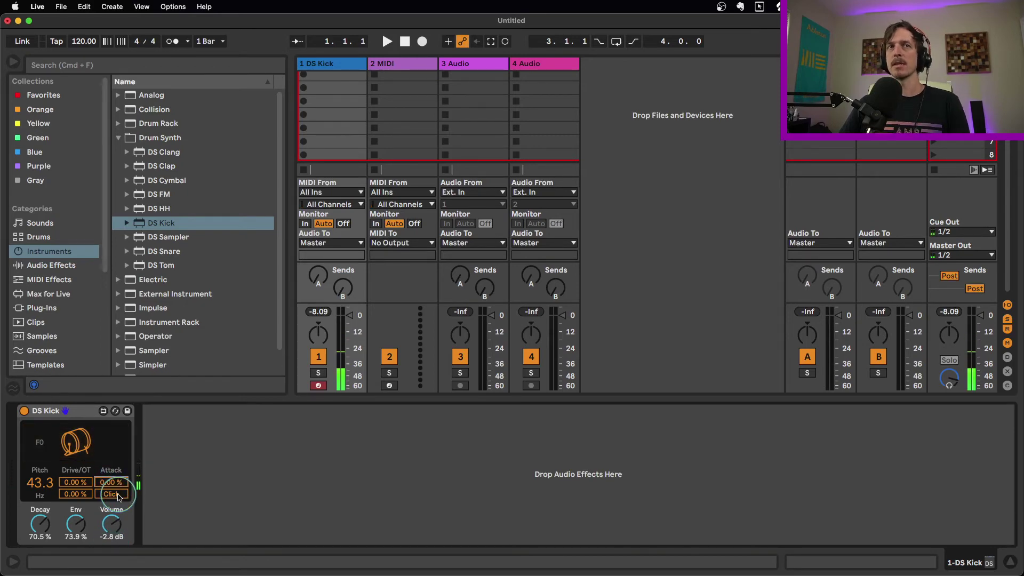
pyautogui.click(114, 494)
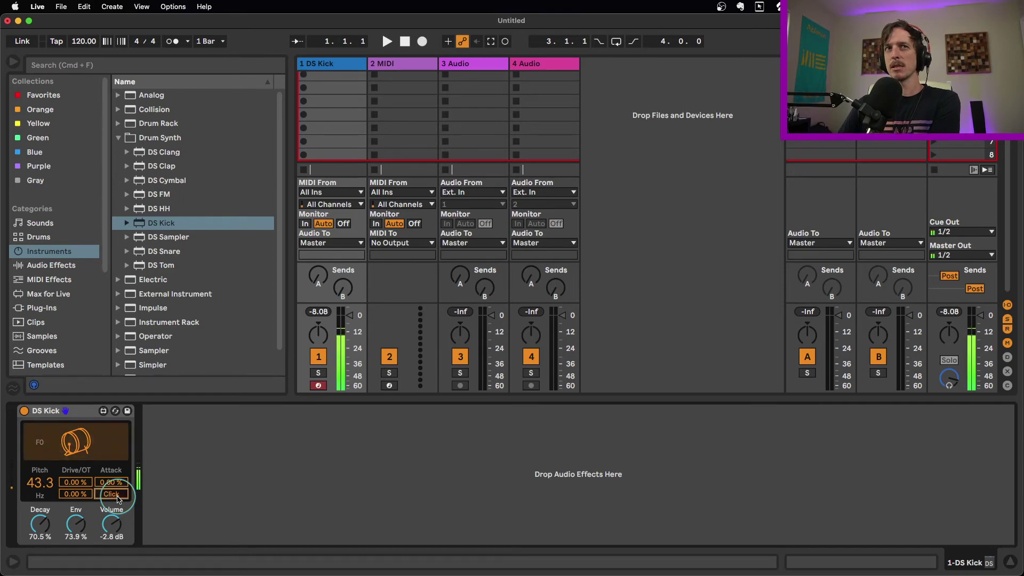
pyautogui.click(118, 497)
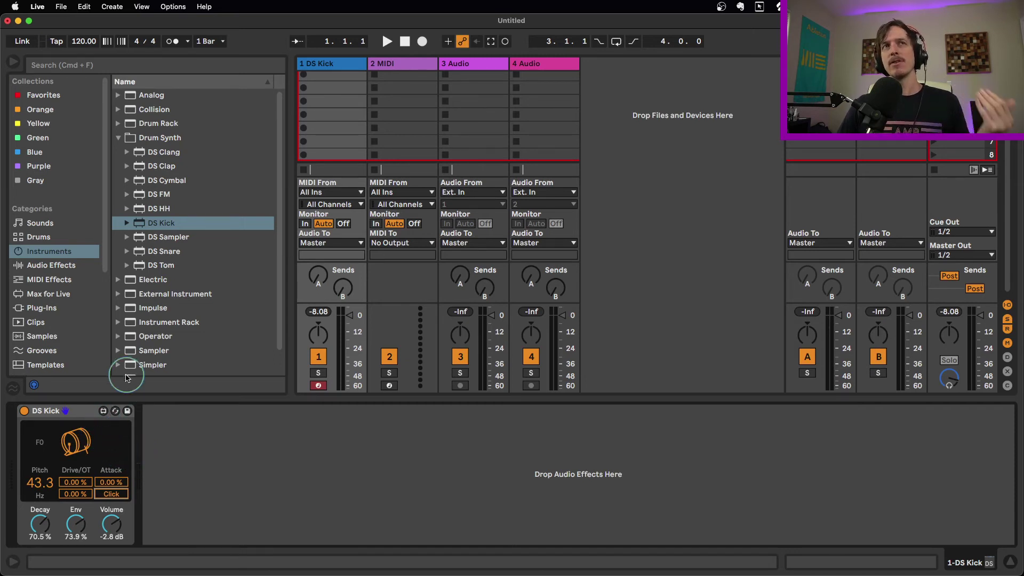
# Add a Saturator after DS Kick, raise its drive, choose Soft Sine and A/B it.
pyautogui.click(69, 267)
pyautogui.scroll(-10, 159, 288)
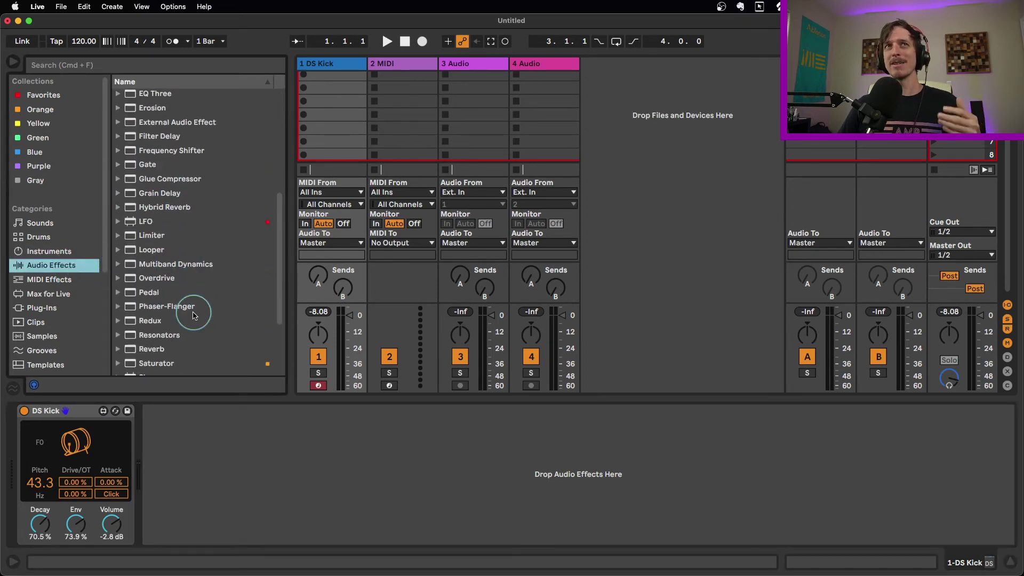
pyautogui.scroll(-5, 193, 314)
pyautogui.click(165, 292)
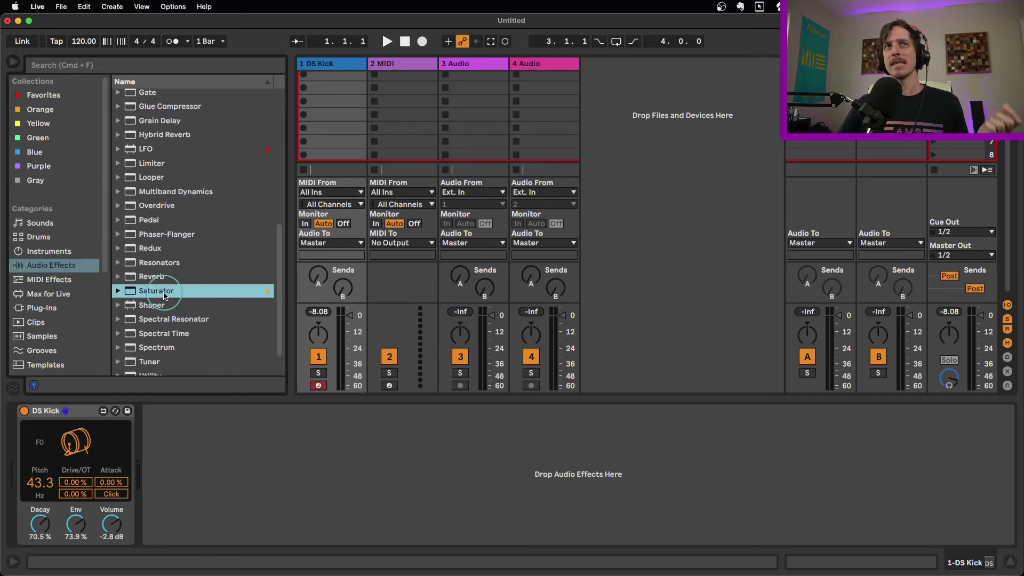
pyautogui.moveTo(163, 297); pyautogui.dragTo(208, 444)
pyautogui.click(202, 409)
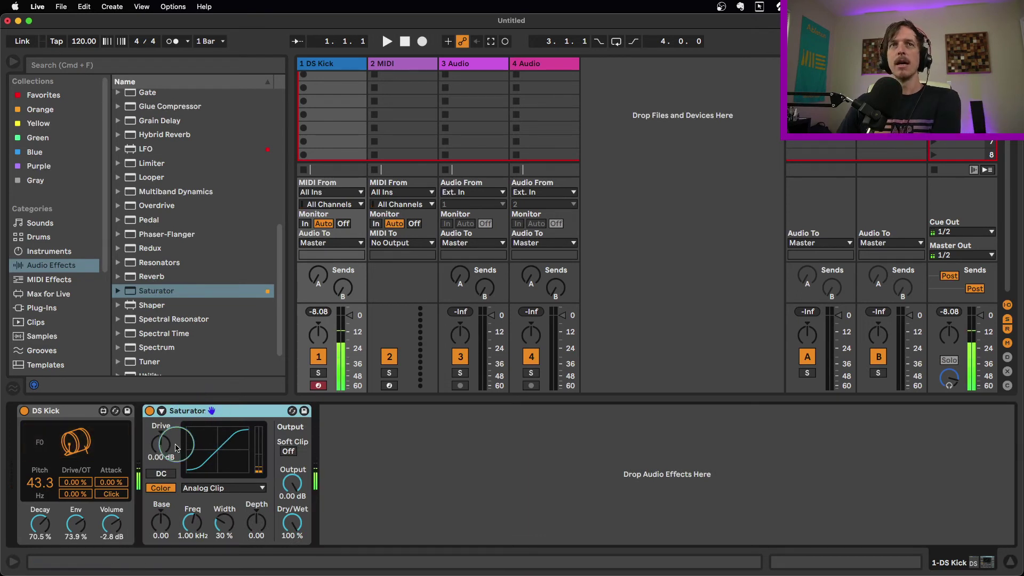
pyautogui.moveTo(163, 445); pyautogui.dragTo(162, 434)
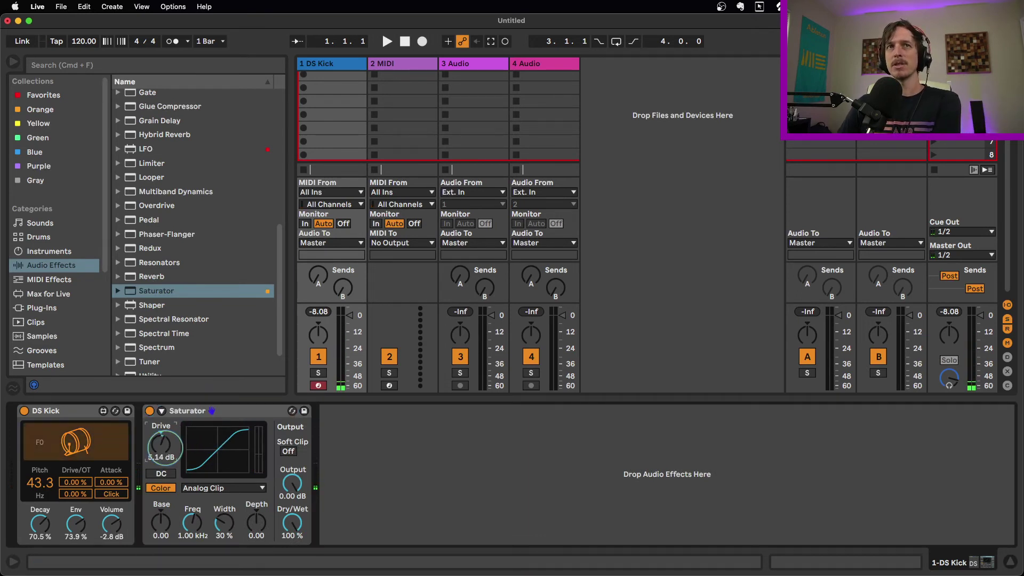
pyautogui.click(237, 488)
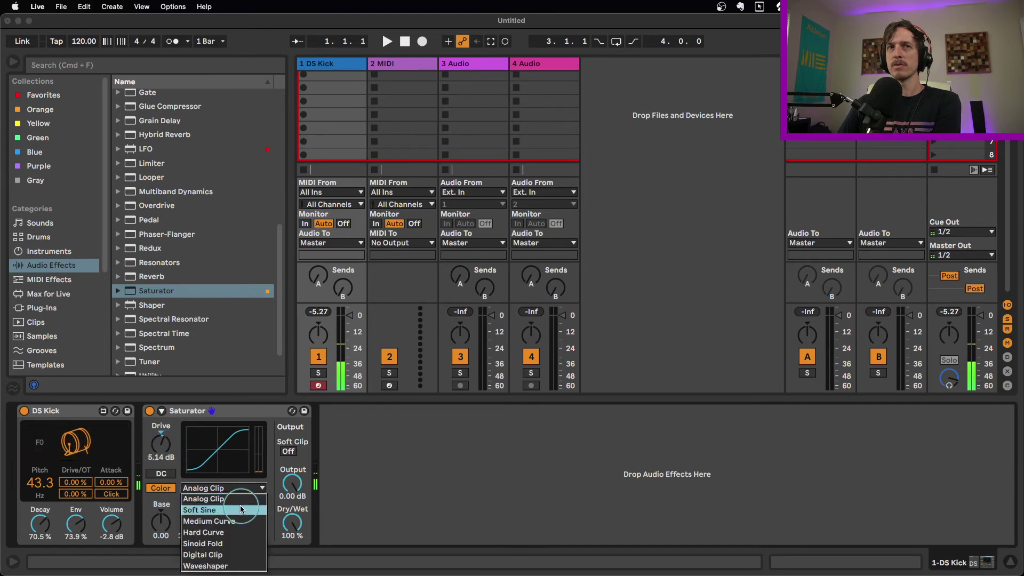
pyautogui.click(237, 509)
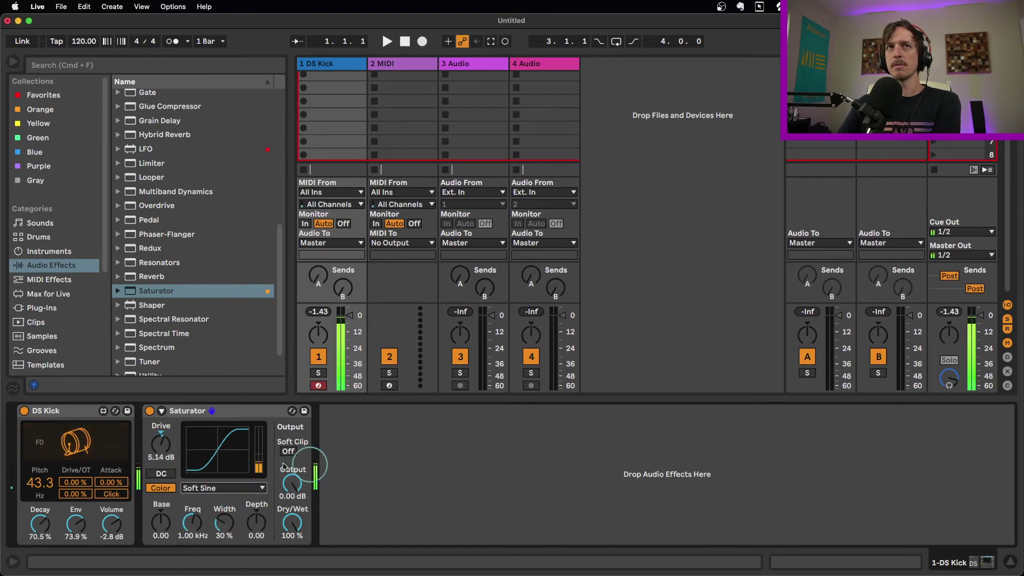
pyautogui.click(152, 411)
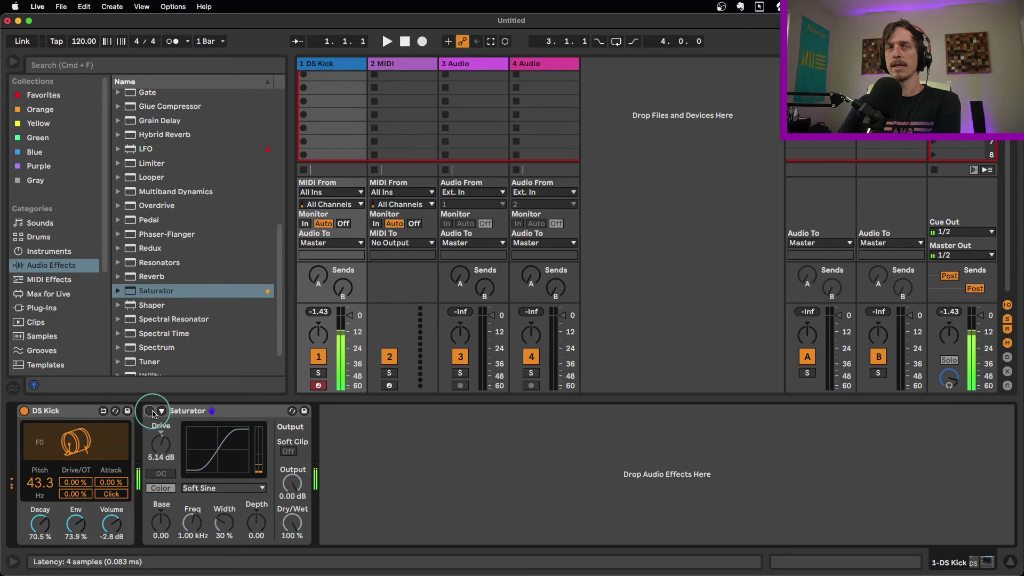
pyautogui.click(151, 411)
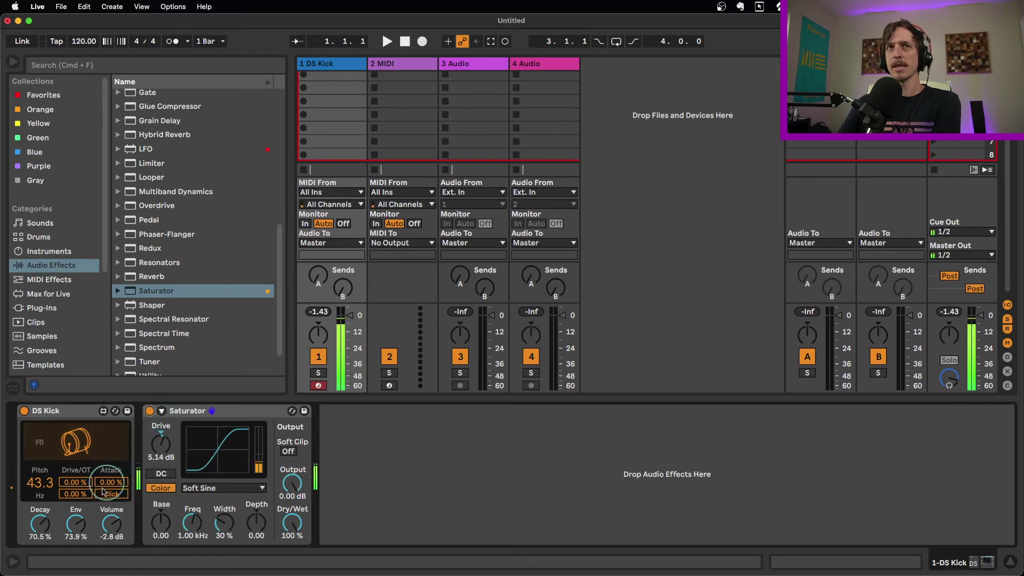
# Set DS Kick Env to 67.7%, Decay to 80.6% and Drive to 5.51%.
pyautogui.moveTo(76, 524); pyautogui.dragTo(85, 550)
pyautogui.moveTo(40, 524); pyautogui.dragTo(77, 525)
pyautogui.moveTo(76, 488); pyautogui.dragTo(75, 481)
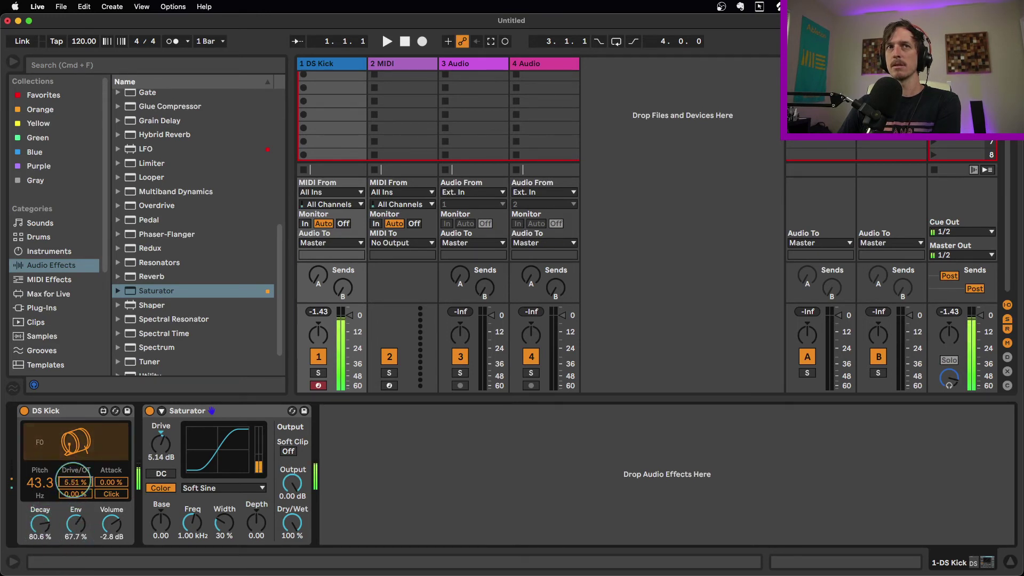
pyautogui.click(202, 413)
# Replace the Saturator and DS Kick on track 1 with the DS HH preset.
pyautogui.press('Delete')
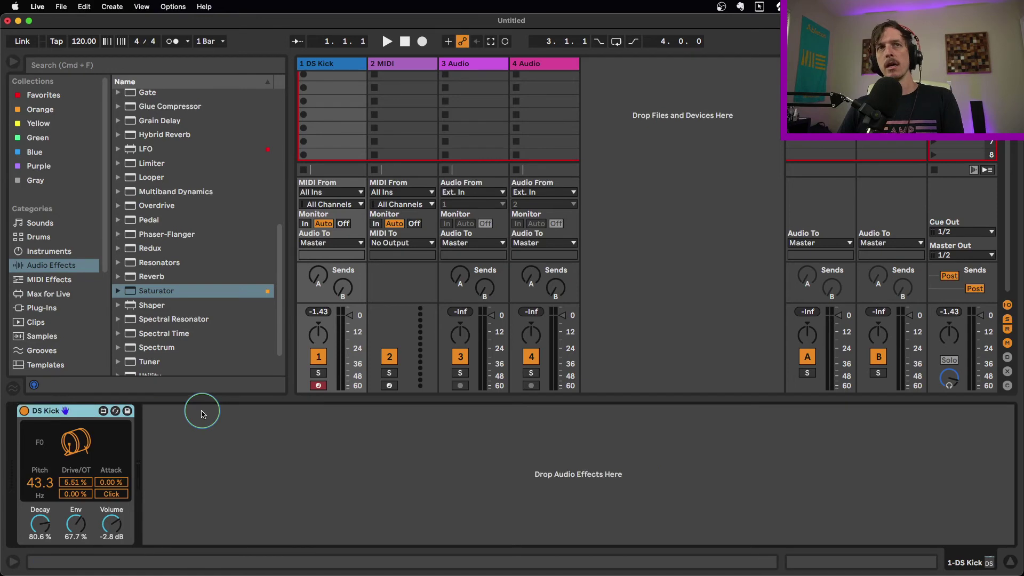
pyautogui.press('Delete')
pyautogui.click(86, 252)
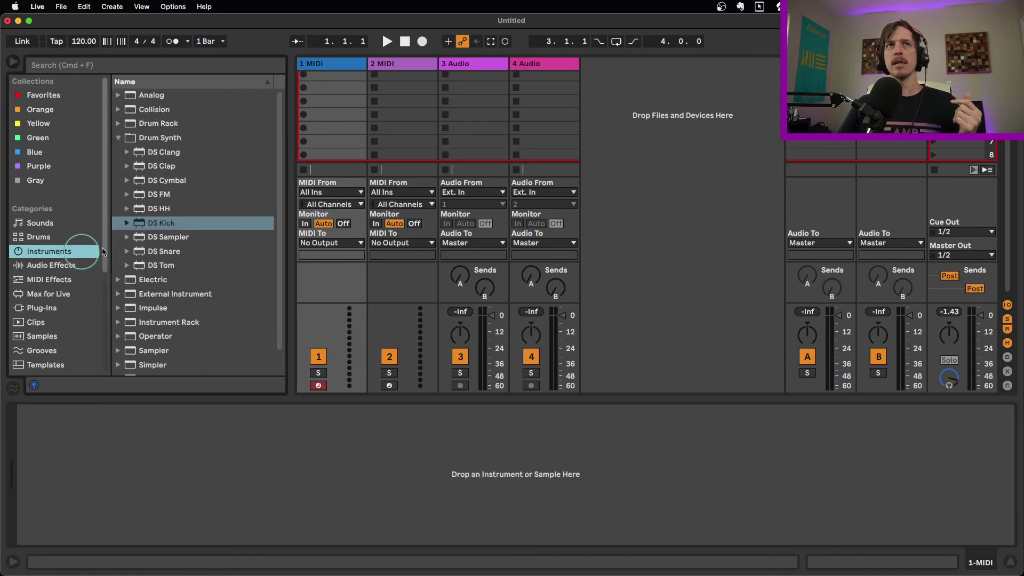
pyautogui.click(163, 209)
pyautogui.moveTo(168, 226); pyautogui.dragTo(161, 434)
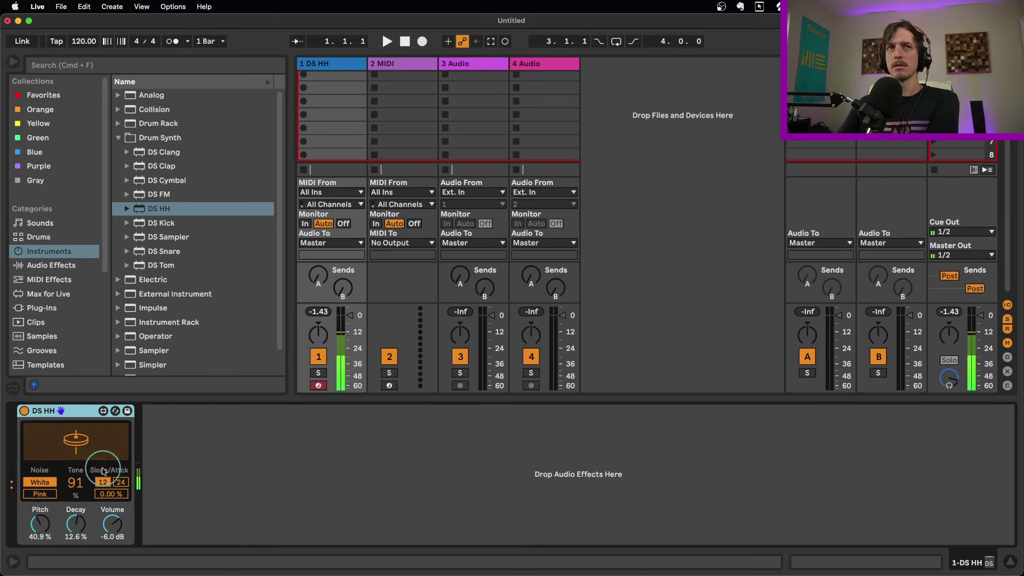
# Shorten DS HH Decay to 4.85%, switch to Pink noise and set Tone to 100.
pyautogui.moveTo(77, 523); pyautogui.dragTo(41, 530)
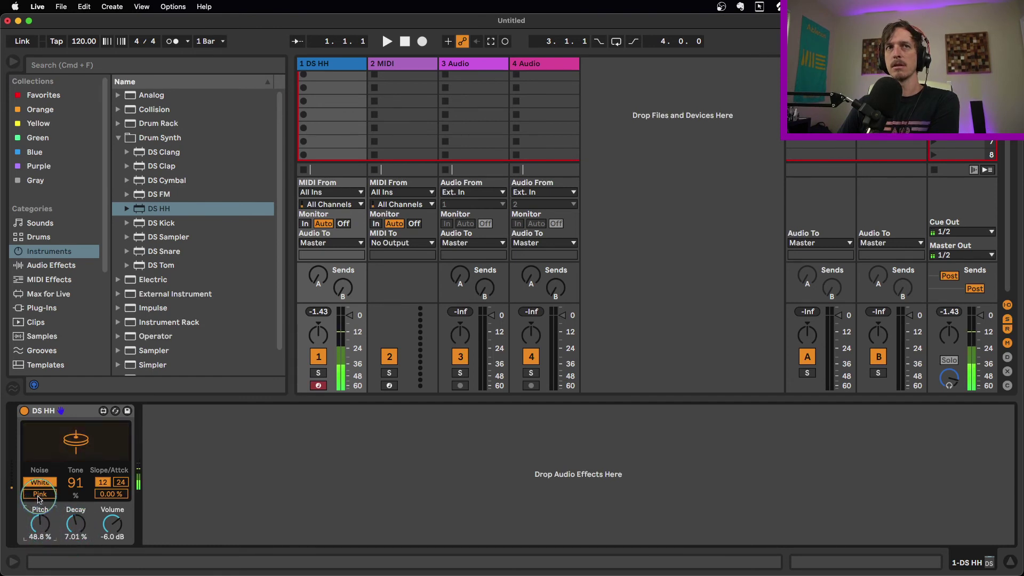
pyautogui.click(40, 494)
pyautogui.moveTo(79, 483); pyautogui.dragTo(78, 526)
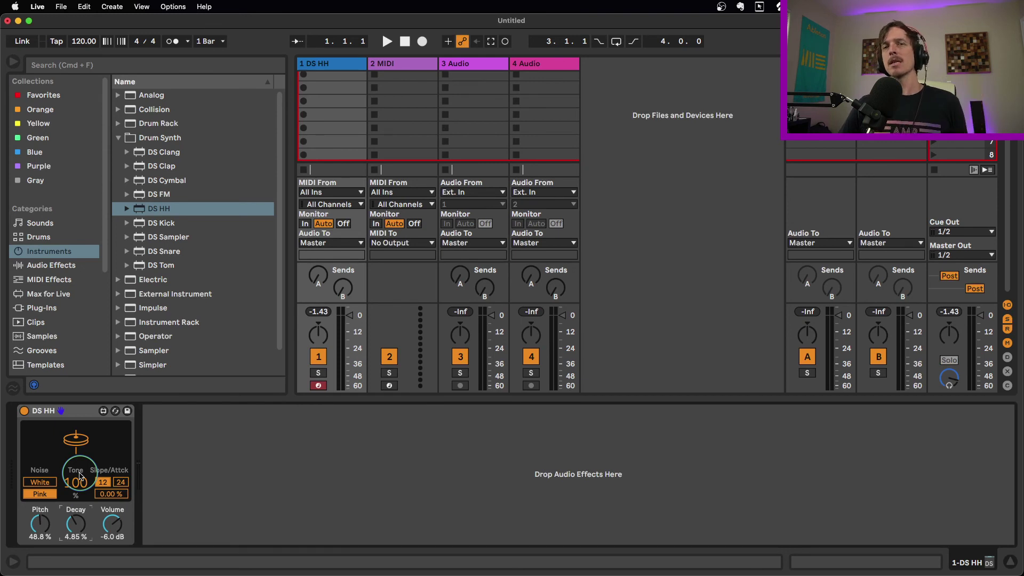
pyautogui.click(80, 410)
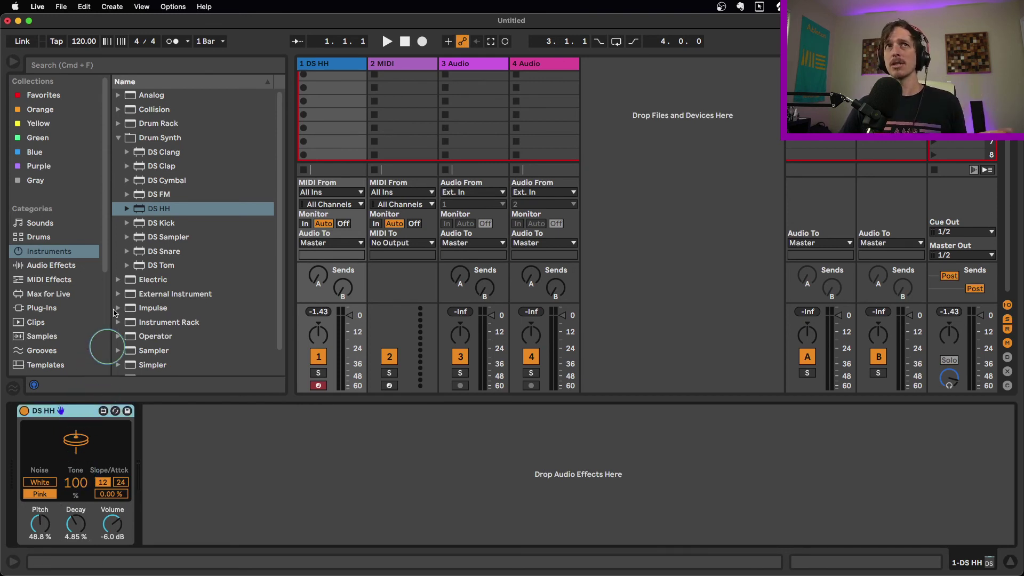
pyautogui.click(118, 137)
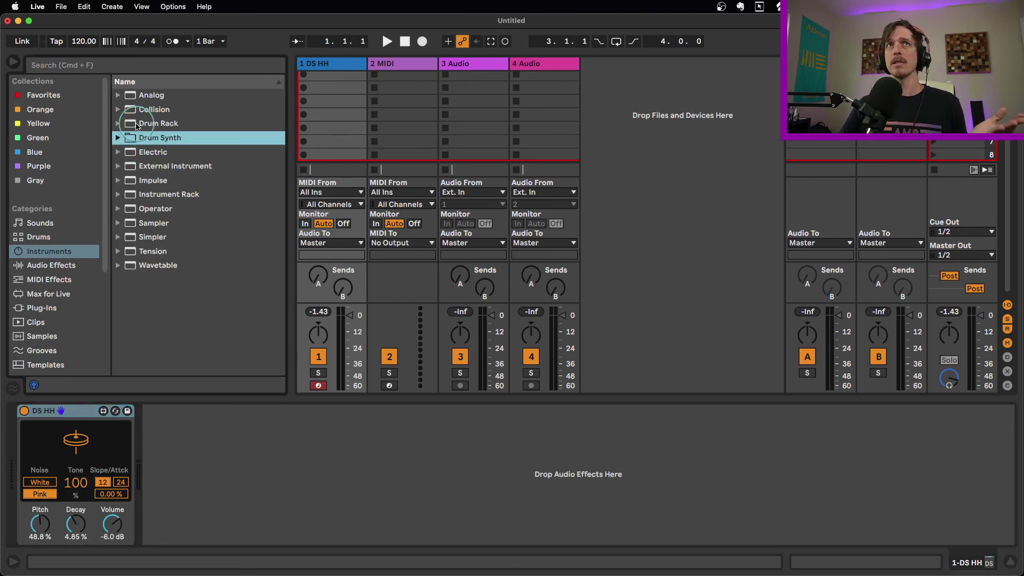
# Add a Drum Rack to track 2 and load DS Kick onto its C1 pad.
pyautogui.moveTo(138, 126); pyautogui.dragTo(394, 103)
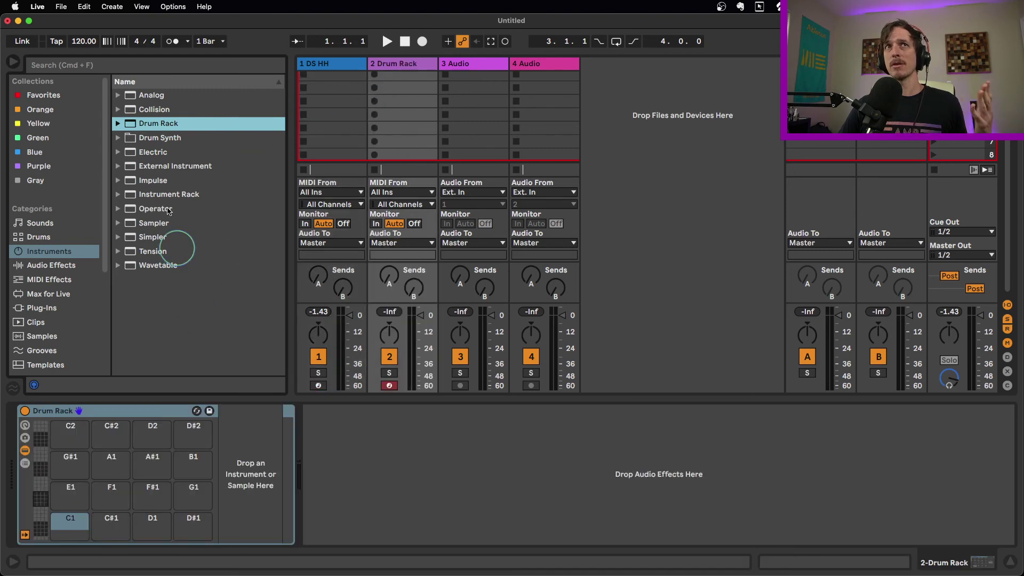
pyautogui.click(119, 138)
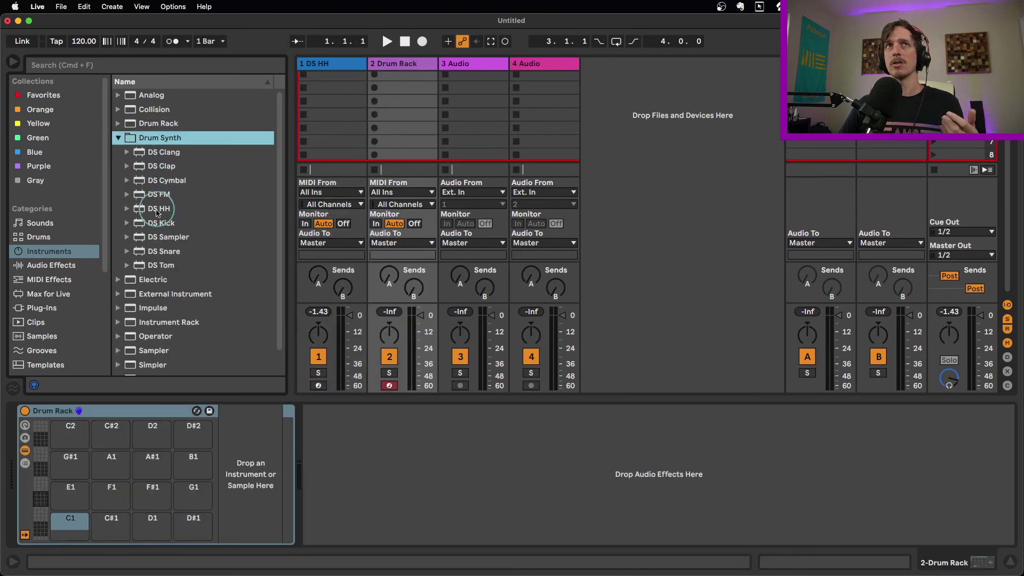
pyautogui.moveTo(158, 222); pyautogui.dragTo(67, 522)
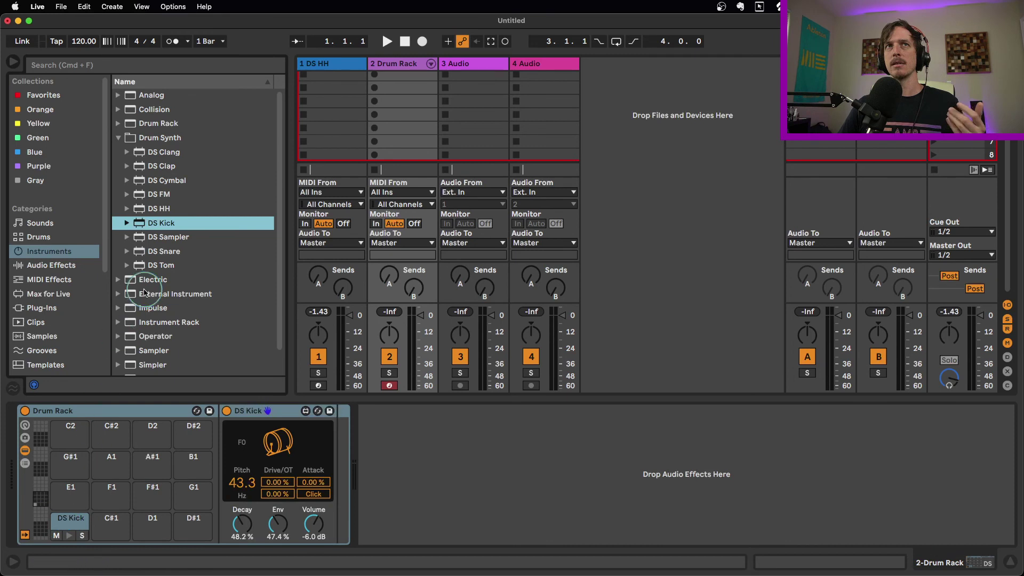
# Load DS HH onto the F#1 pad and audition the hi-hat.
pyautogui.moveTo(150, 208); pyautogui.dragTo(161, 490)
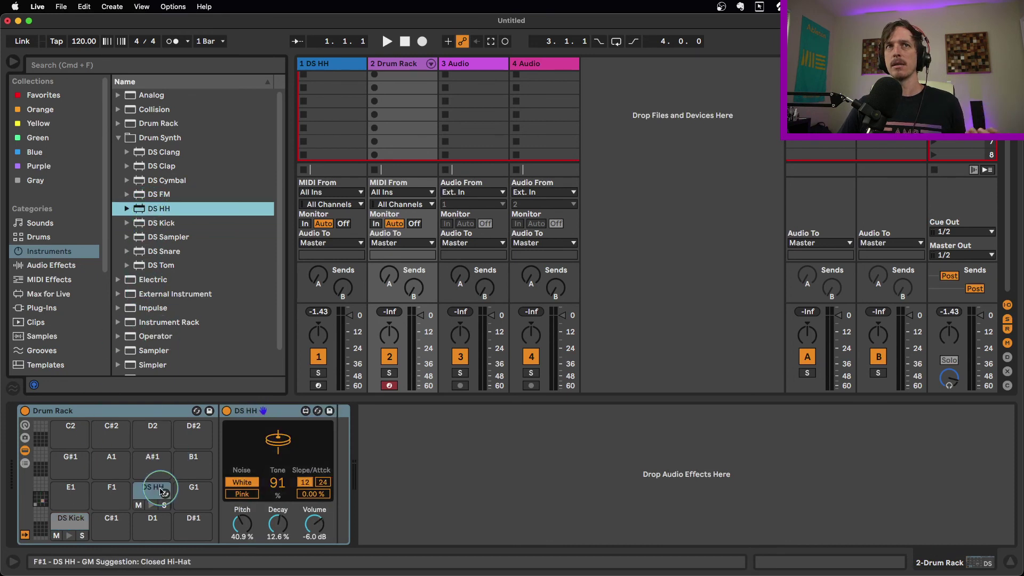
pyautogui.click(163, 490)
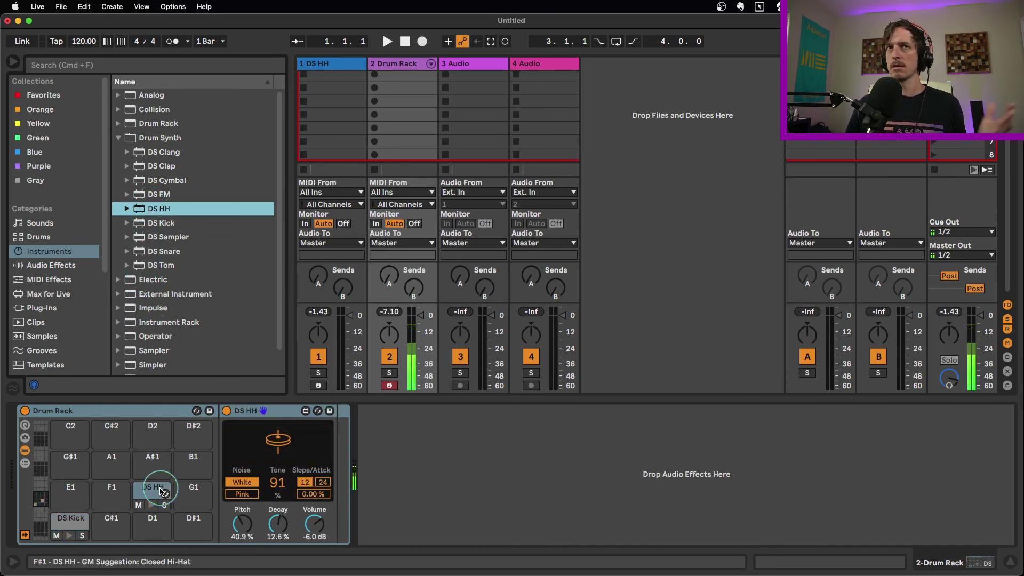
pyautogui.click(168, 409)
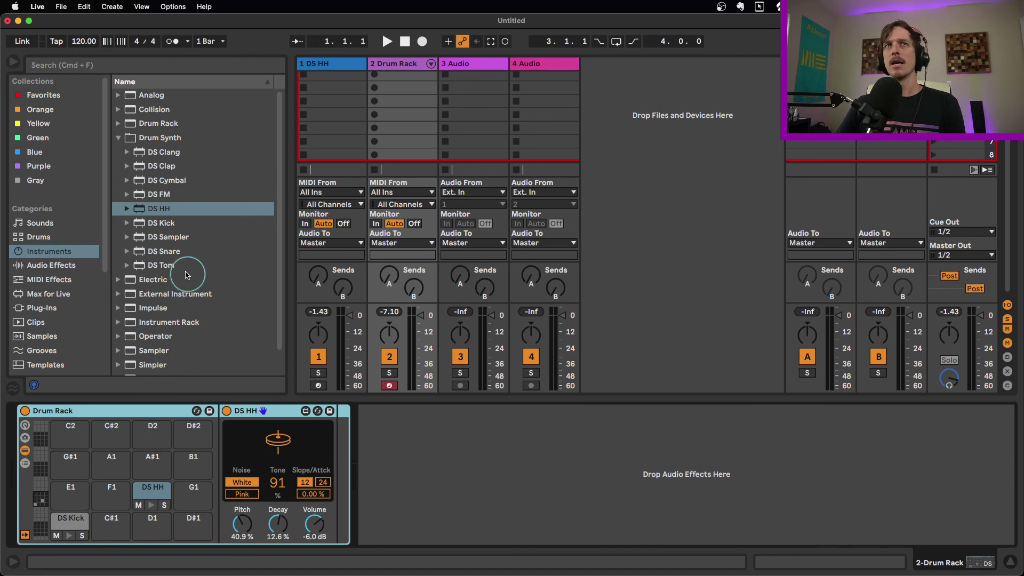
pyautogui.click(173, 252)
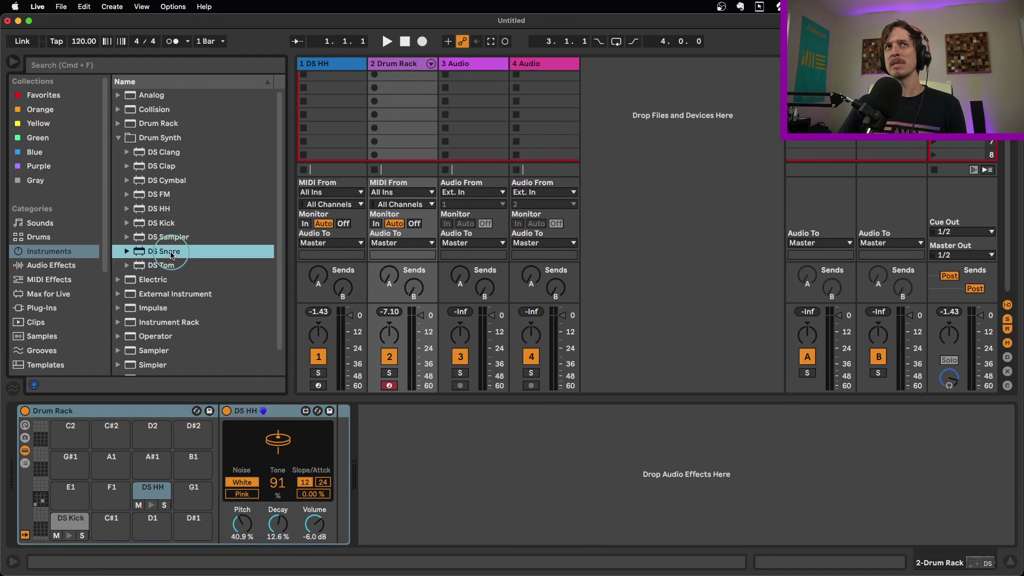
pyautogui.click(192, 169)
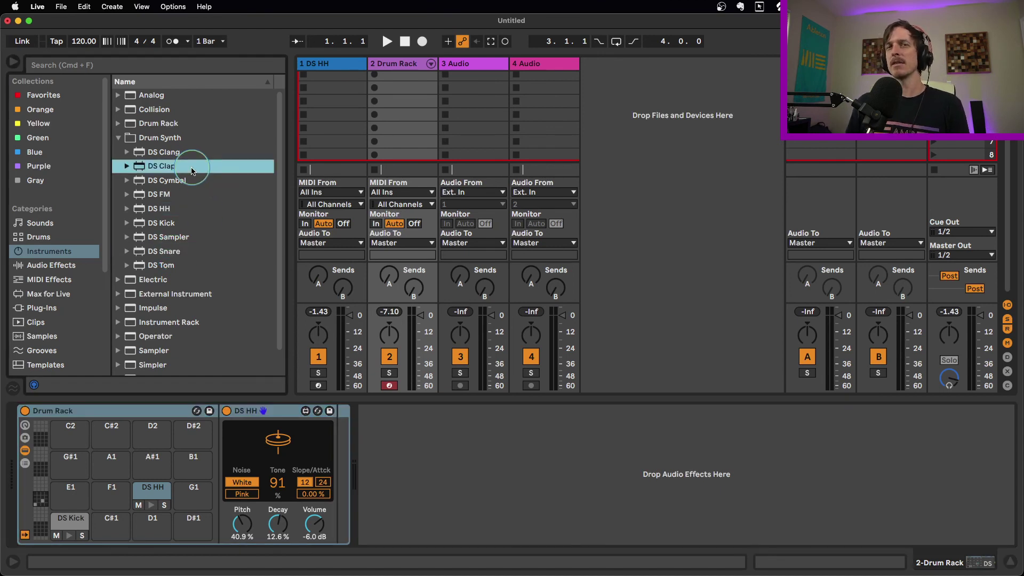